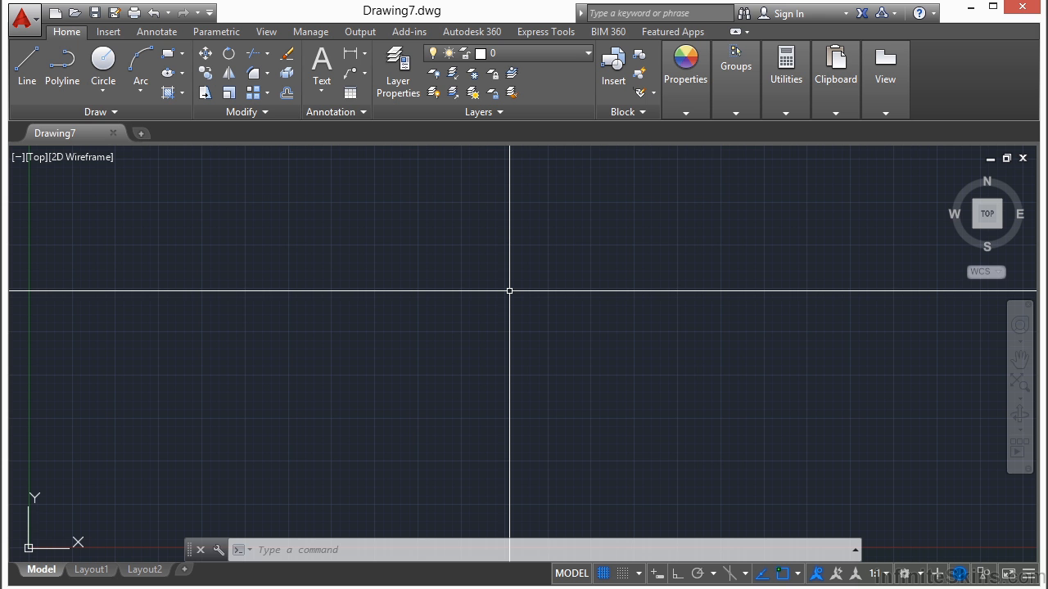
# Set the new drawing's length type to Decimal and its insertion scale units to Feet
pyautogui.write('UNITS')
pyautogui.press('Return')
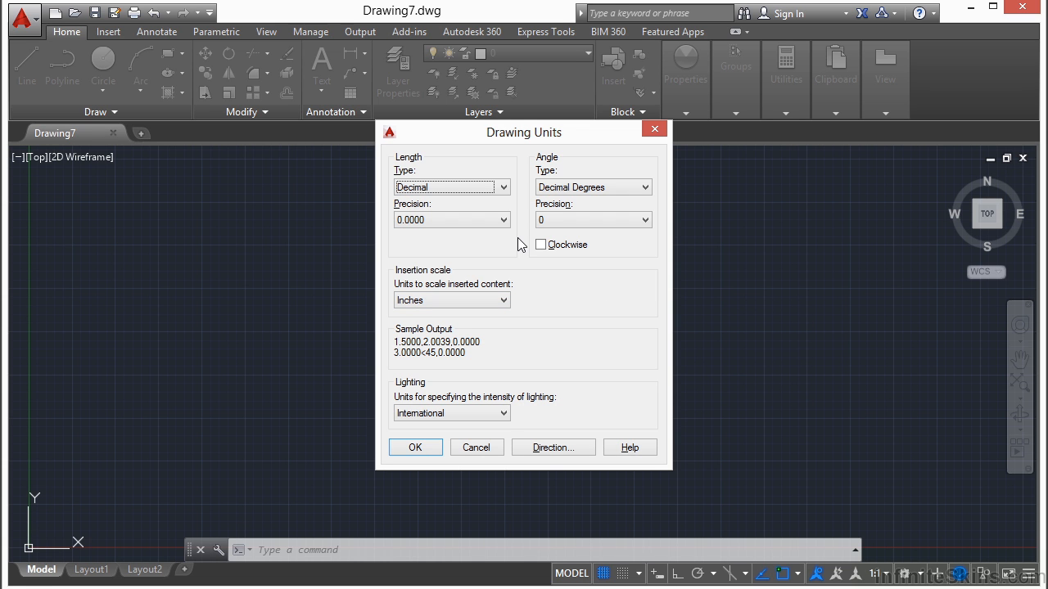
pyautogui.click(503, 186)
pyautogui.click(474, 214)
pyautogui.click(501, 301)
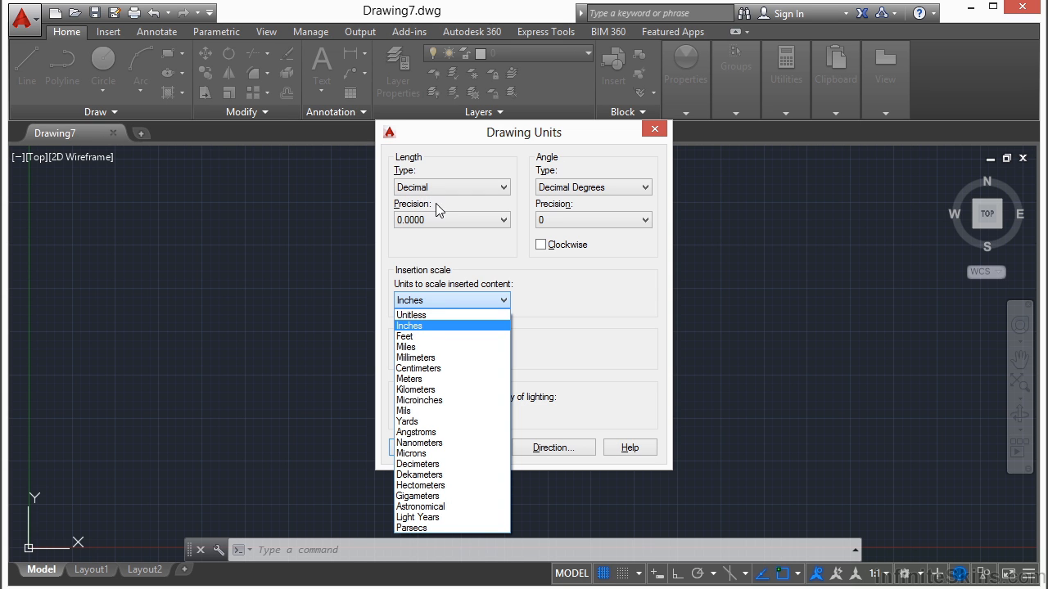
pyautogui.click(426, 336)
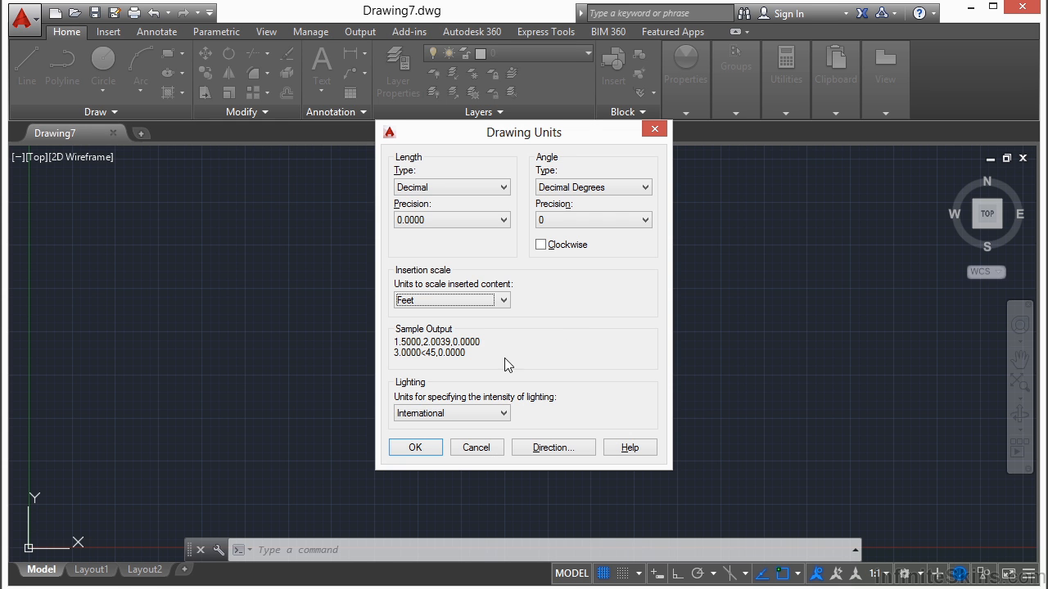
pyautogui.click(427, 449)
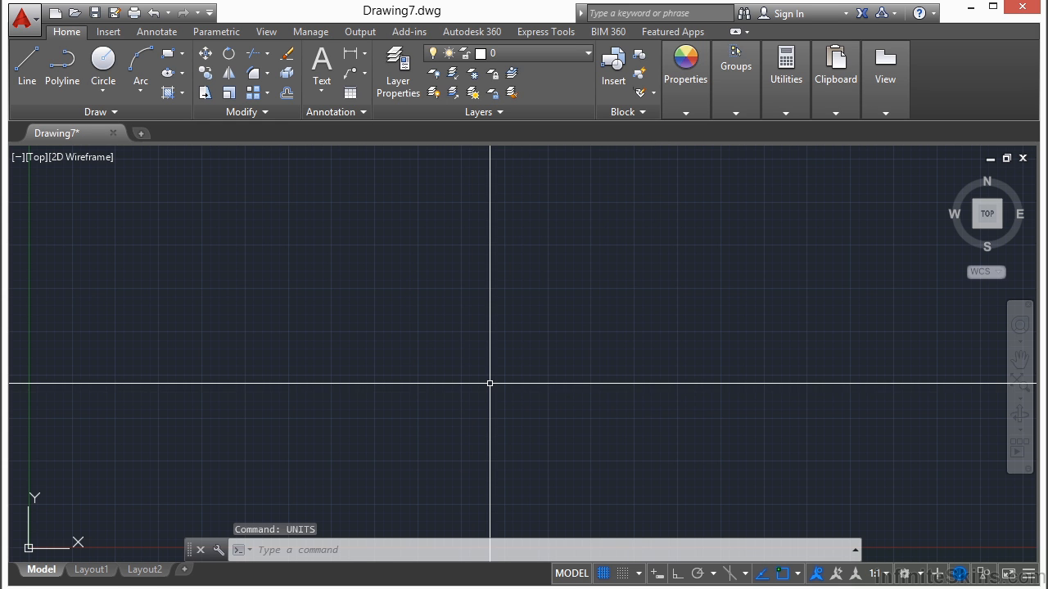
# Open the drawing architectural_example-imperial.dwg from folder 04
pyautogui.write('open')
pyautogui.press('Return')
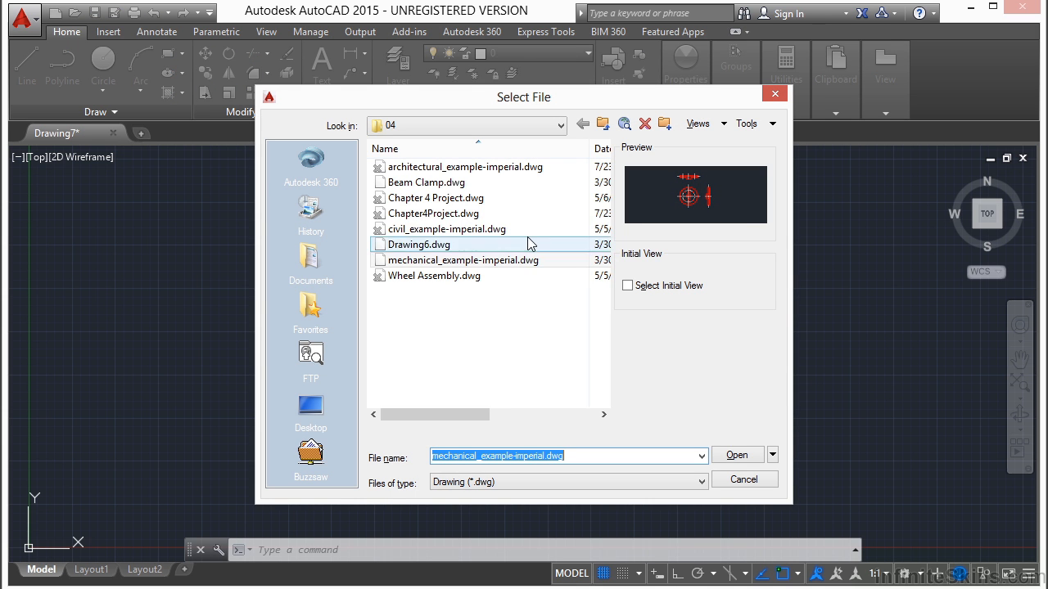
pyautogui.click(485, 168)
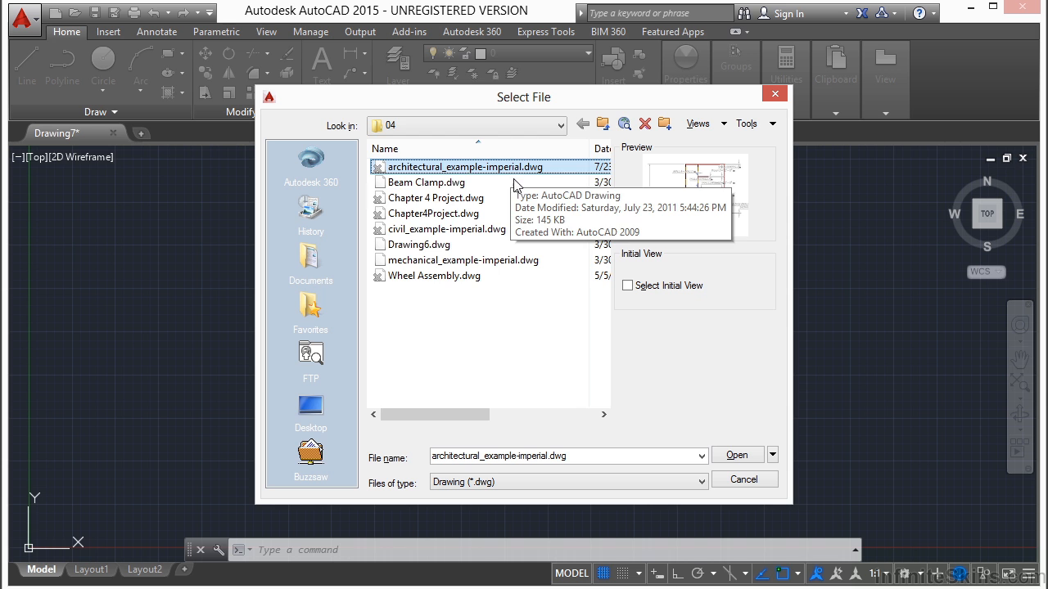
pyautogui.click(737, 455)
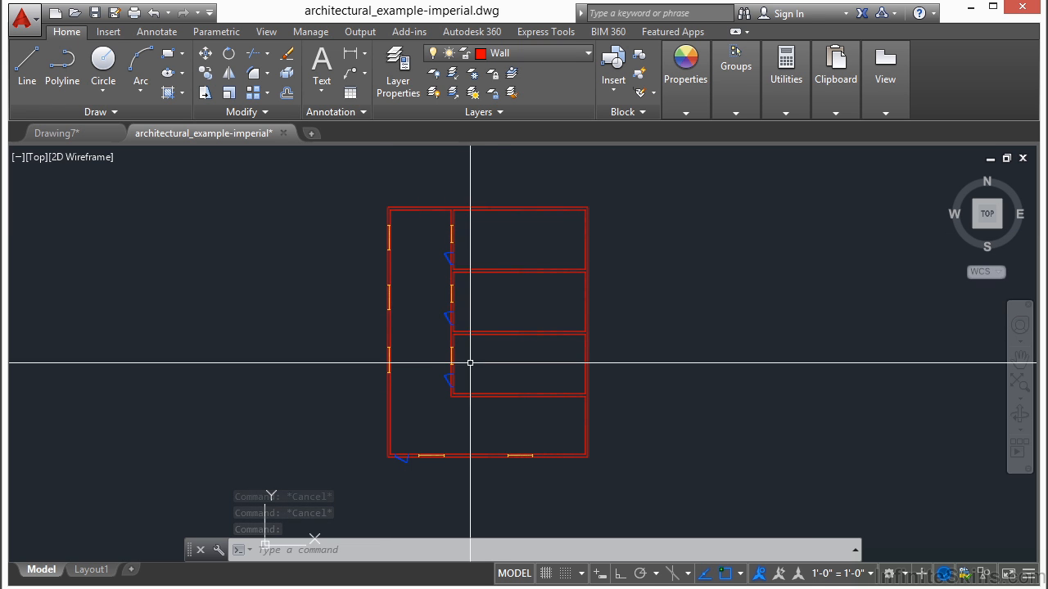
# Check the length type and insertion scale in the architectural drawing's unit settings
pyautogui.moveTo(451, 358)
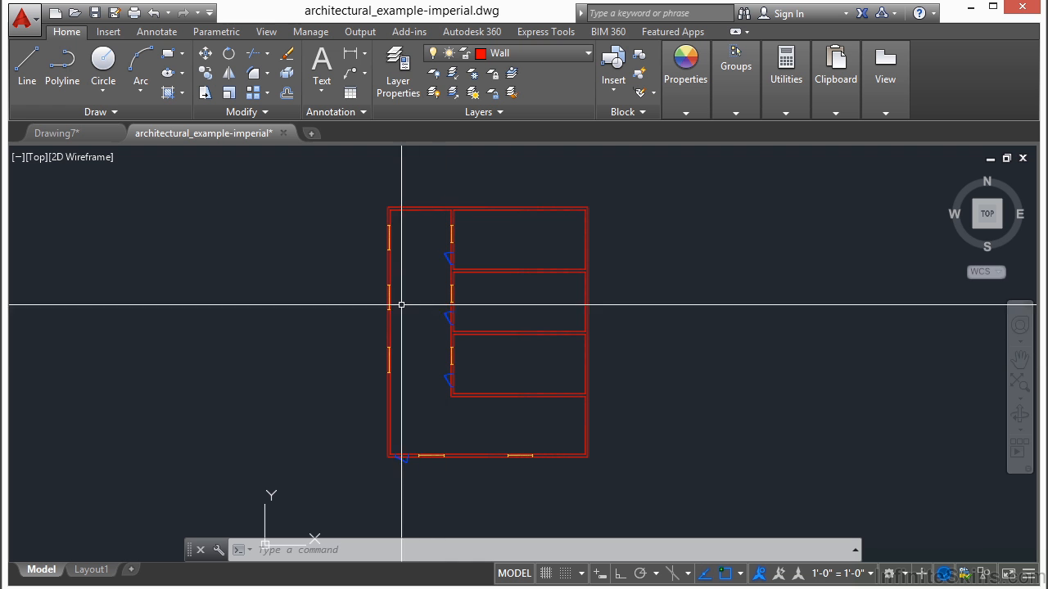
pyautogui.write('units')
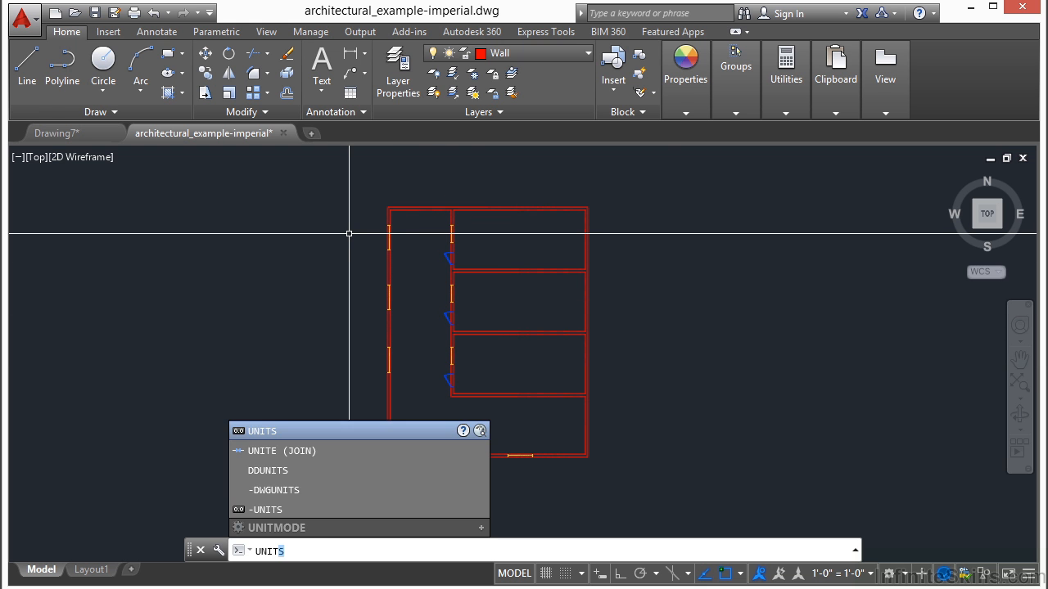
pyautogui.press('Return')
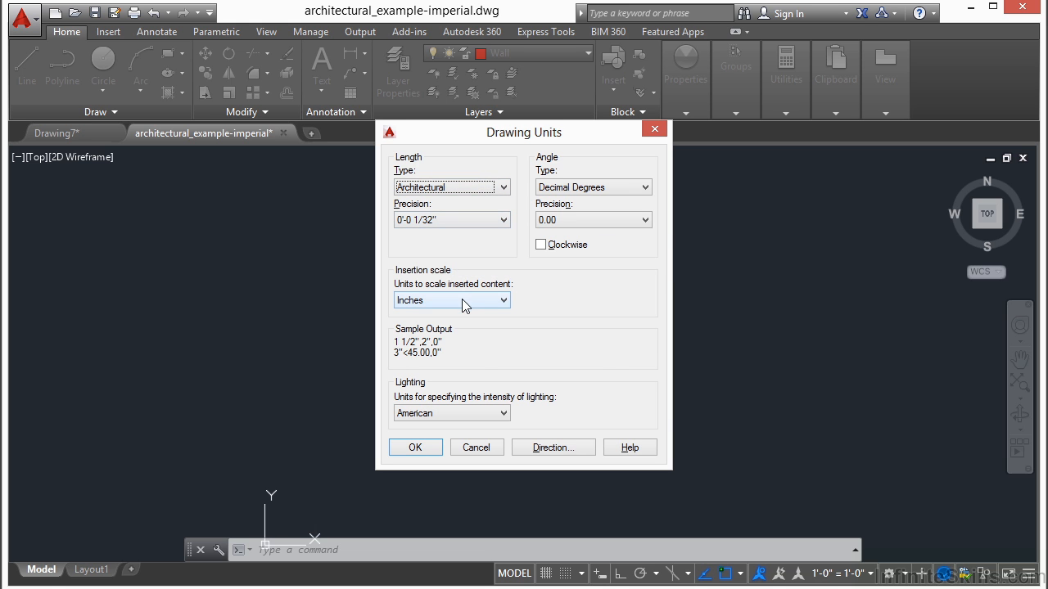
pyautogui.click(420, 447)
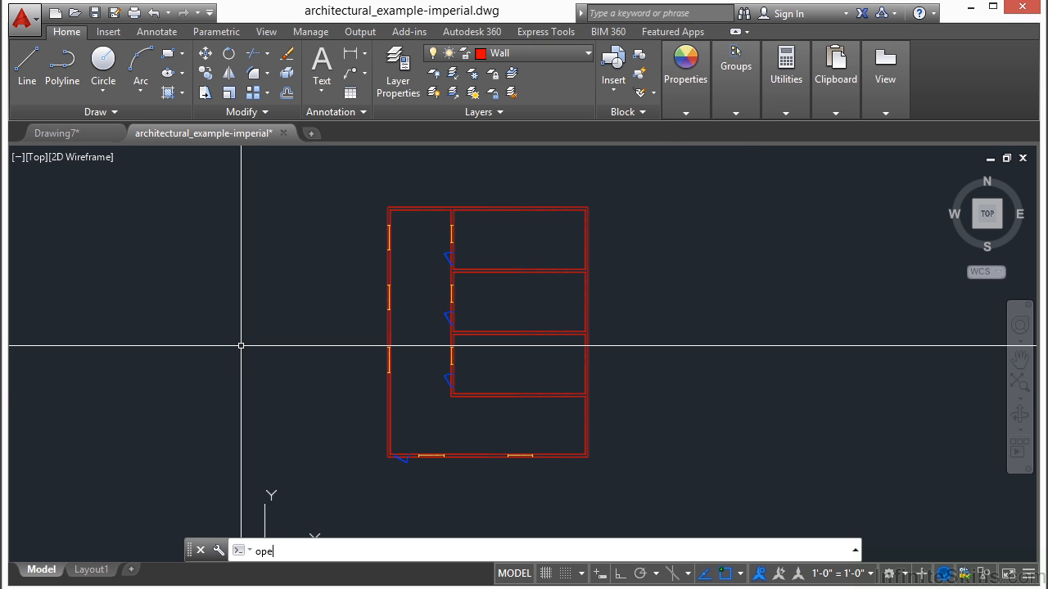
# Open the drawing civil_example-imperial.dwg from folder 04
pyautogui.hotkey('ctrl', 'o')
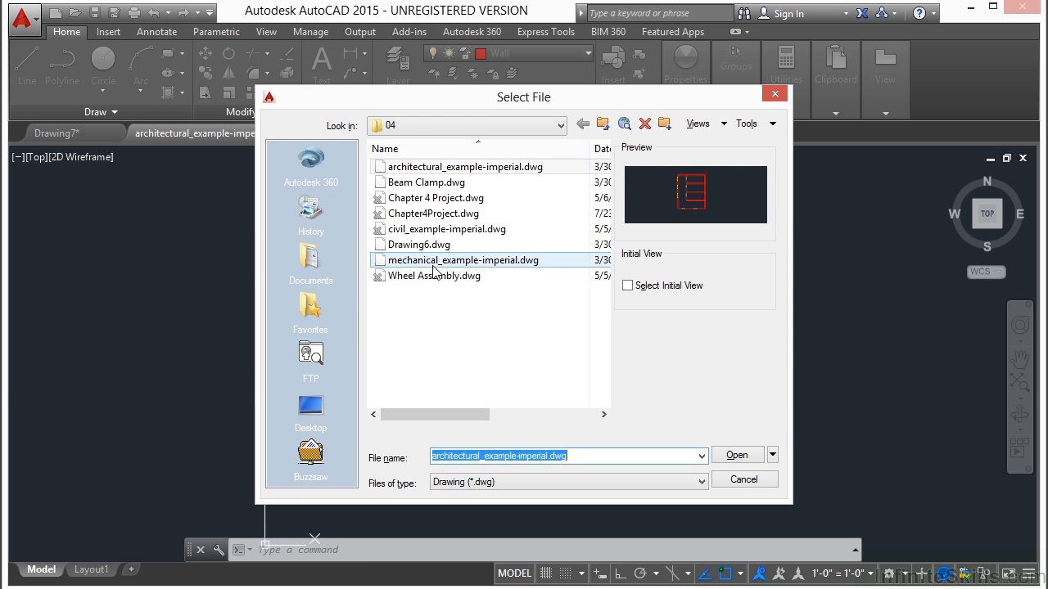
pyautogui.click(450, 231)
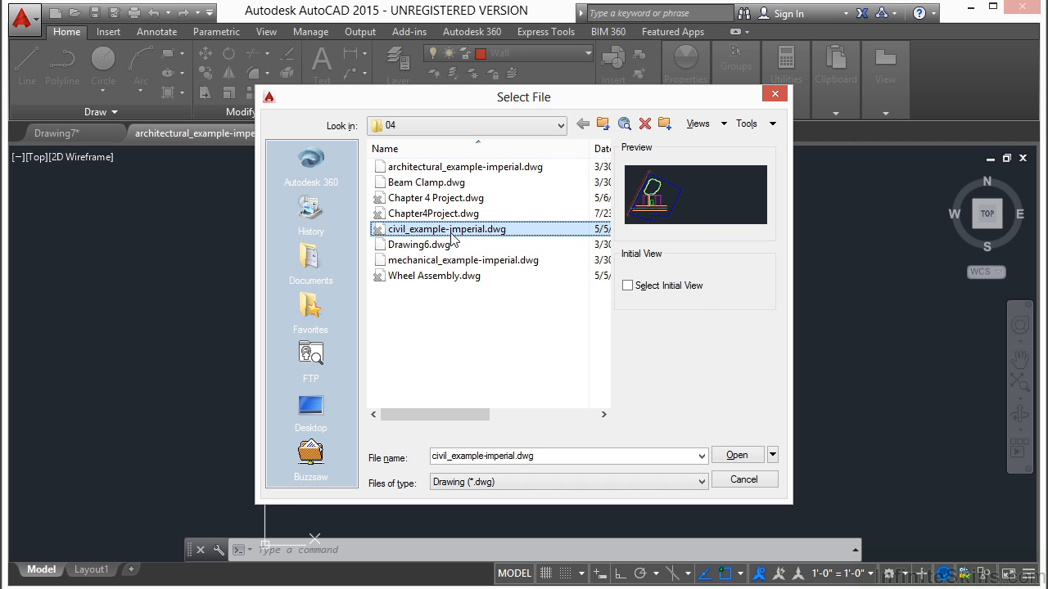
pyautogui.click(739, 455)
pyautogui.press('Escape')
pyautogui.press('Escape')
# Check the length, angle and insertion scale settings in the civil drawing's units
pyautogui.moveTo(297, 385); pyautogui.dragTo(500, 350, button='middle')
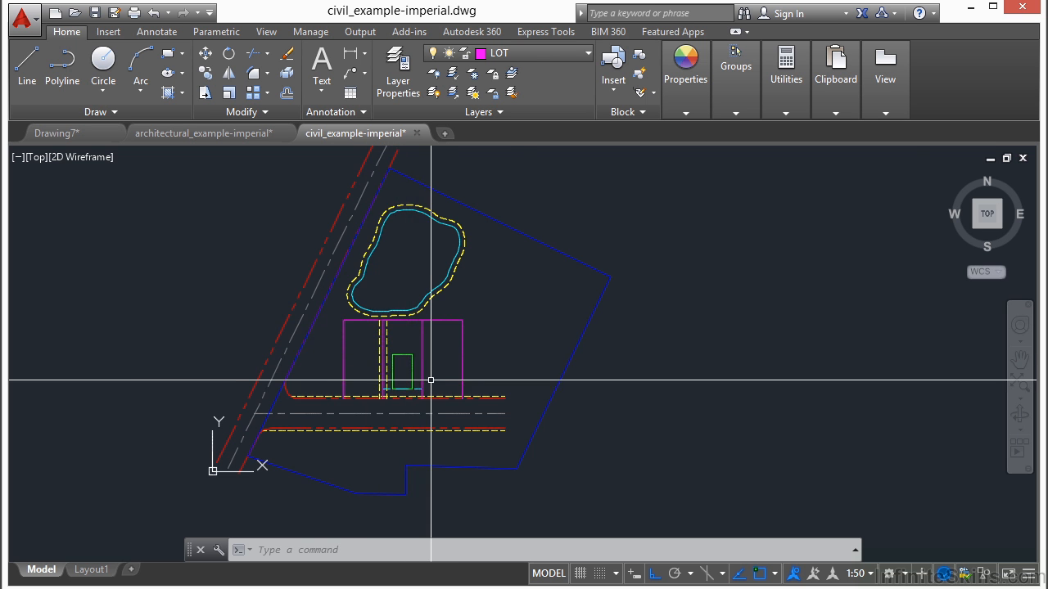
pyautogui.scroll(4, 406, 363)
pyautogui.scroll(-2, 423, 346)
pyautogui.moveTo(404, 373); pyautogui.dragTo(508, 378, button='middle')
pyautogui.write('uni')
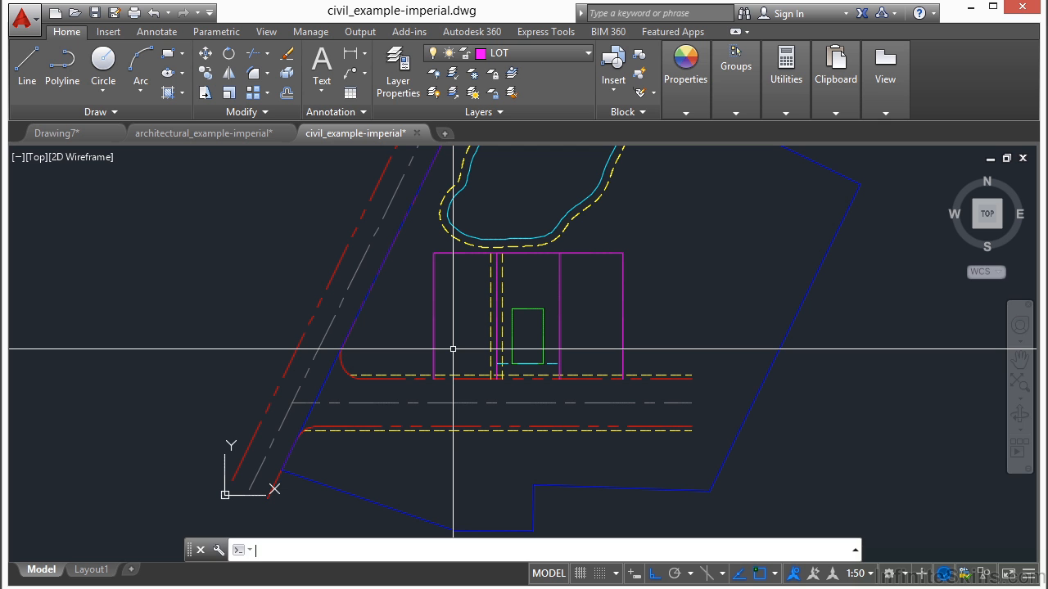
pyautogui.write('ts')
pyautogui.press('Return')
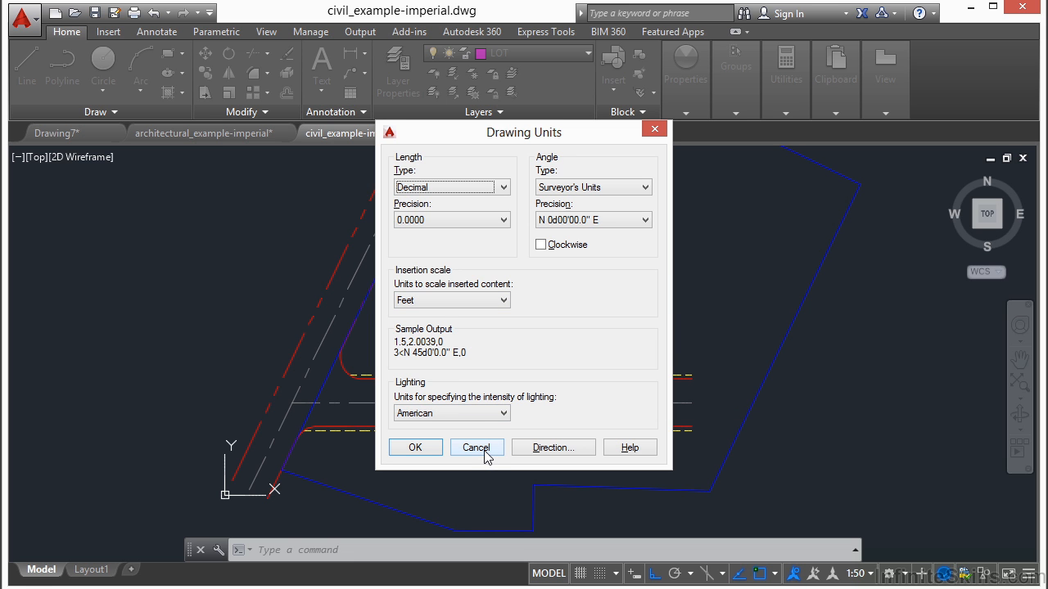
pyautogui.click(427, 448)
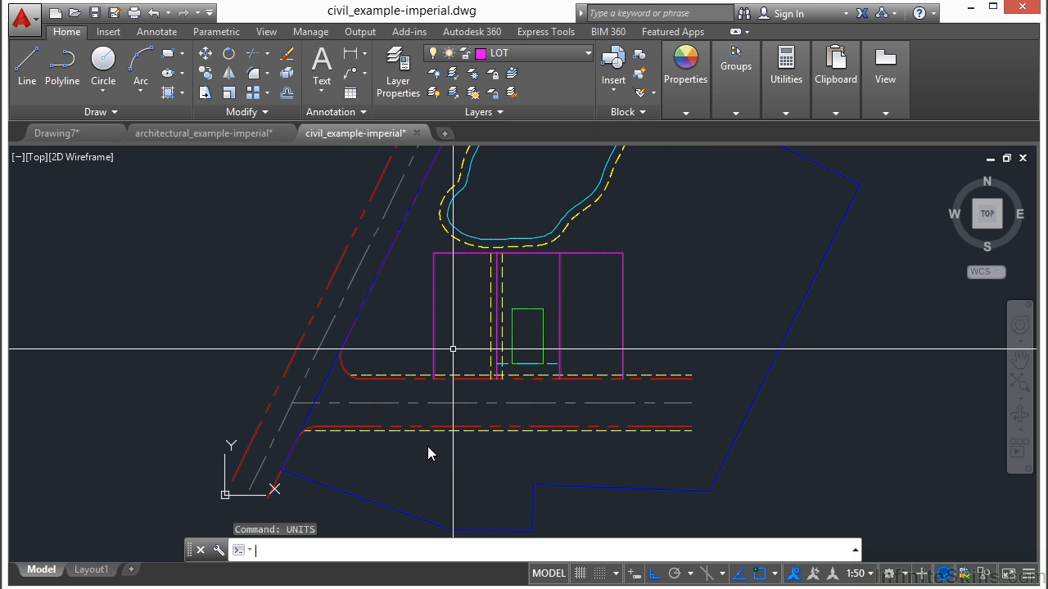
# Glance at the architectural floor plan, return to the civil drawing and display its external references with XREF
pyautogui.click(237, 134)
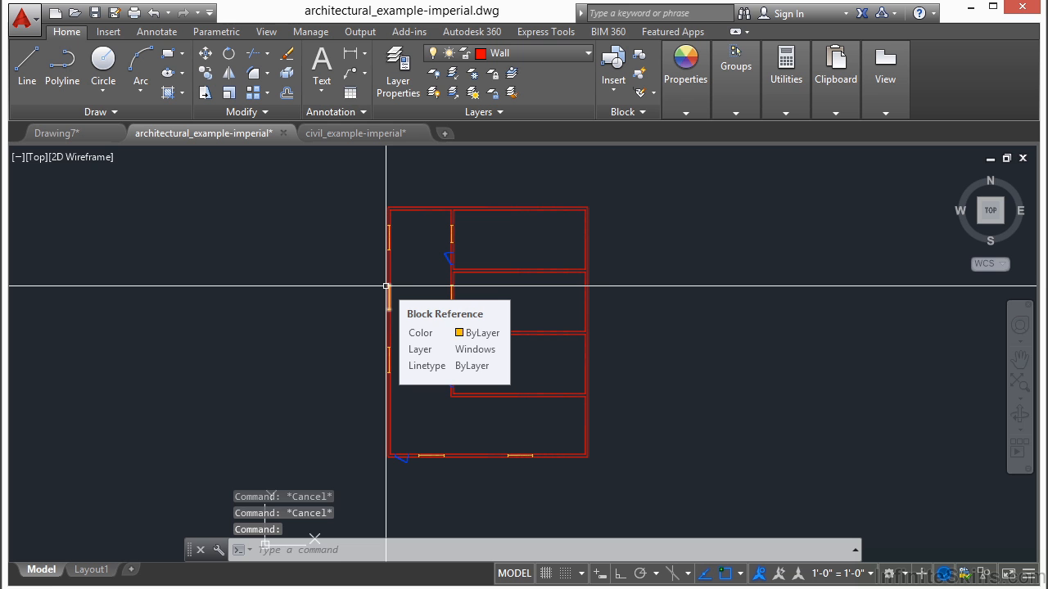
pyautogui.click(355, 133)
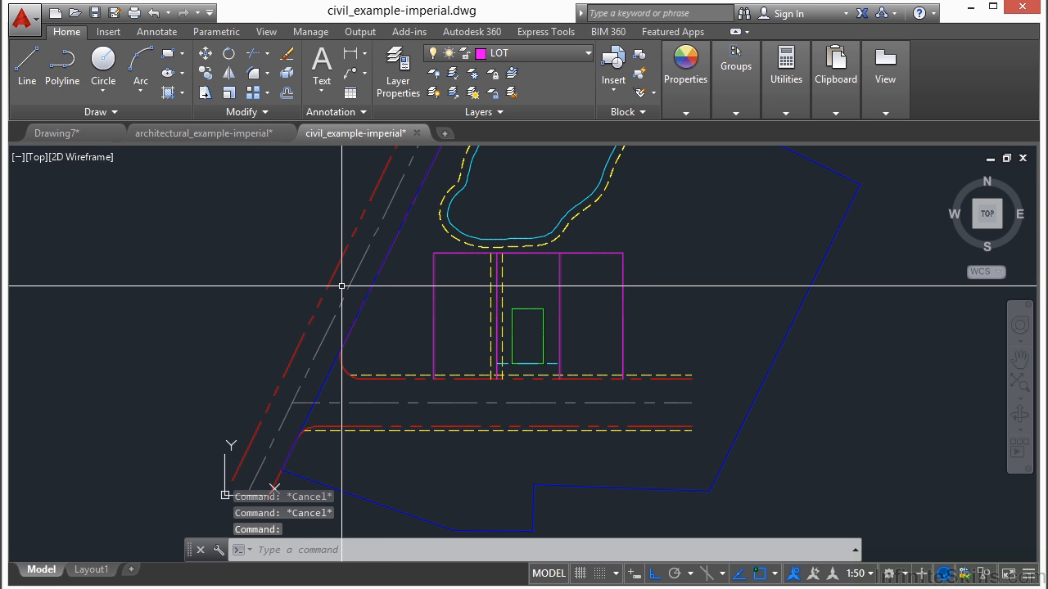
pyautogui.write('ref')
pyautogui.press('BackSpace')
pyautogui.press('BackSpace')
pyautogui.press('BackSpace')
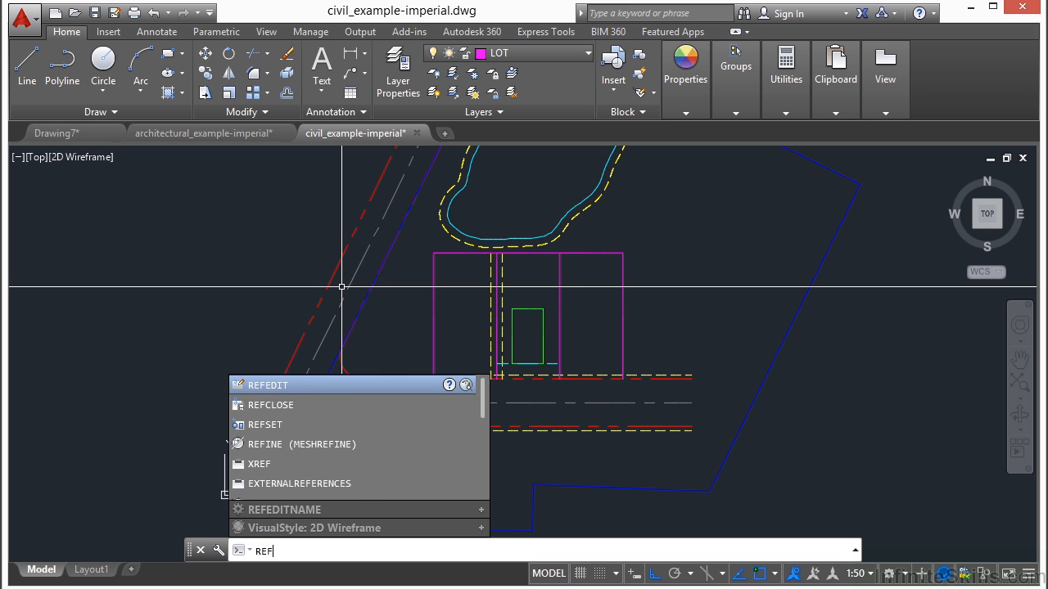
pyautogui.write('xref')
pyautogui.press('Return')
pyautogui.write('xref')
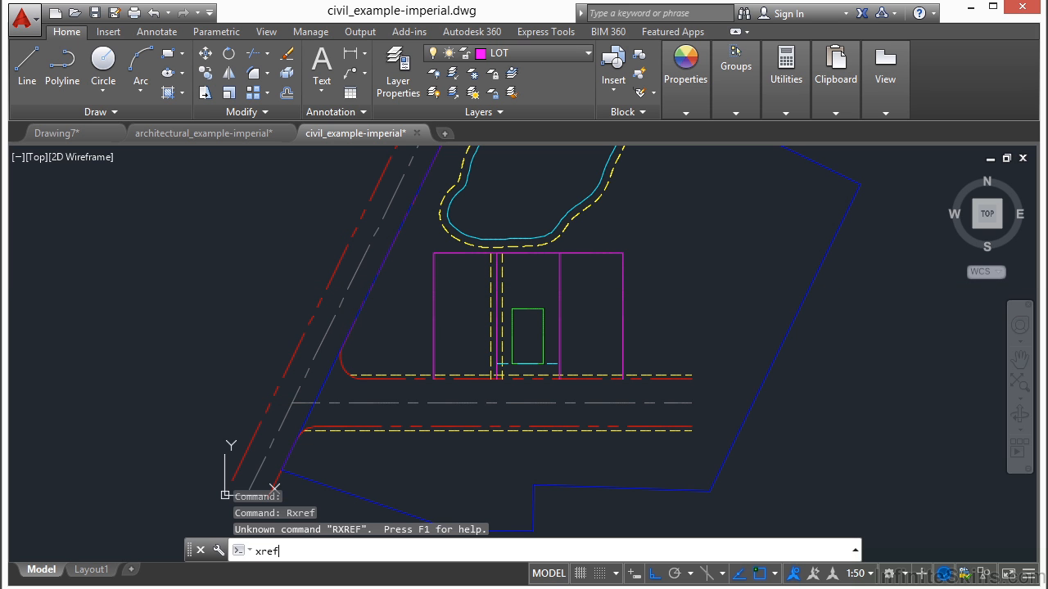
pyautogui.press('Return')
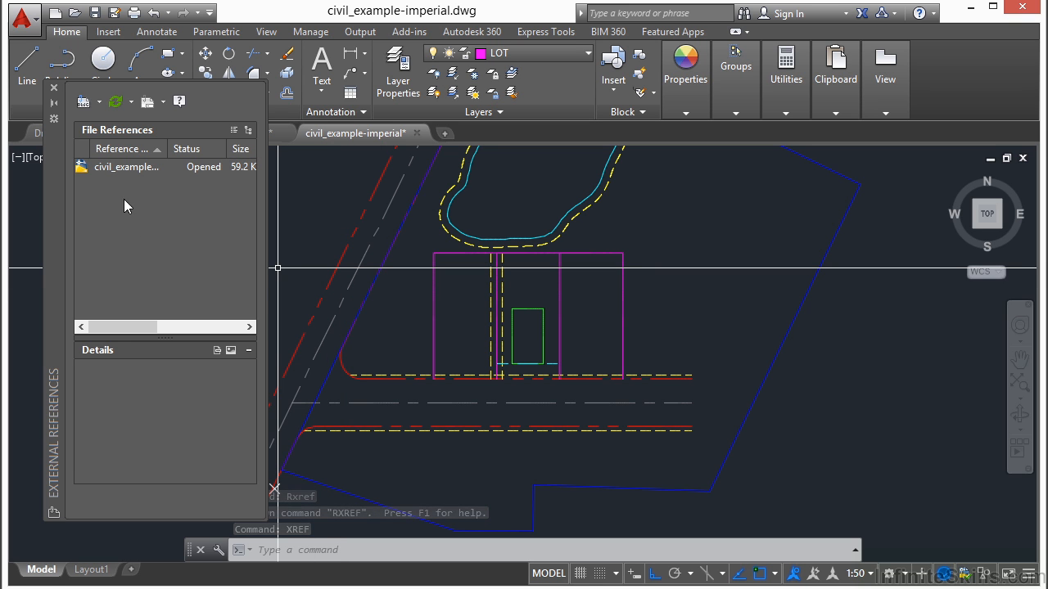
# Start attaching a DWG reference and browse to Google Drive, Infinite Skills, AutoCAD 2015 Beginers, Projects, folder 04
pyautogui.click(83, 103)
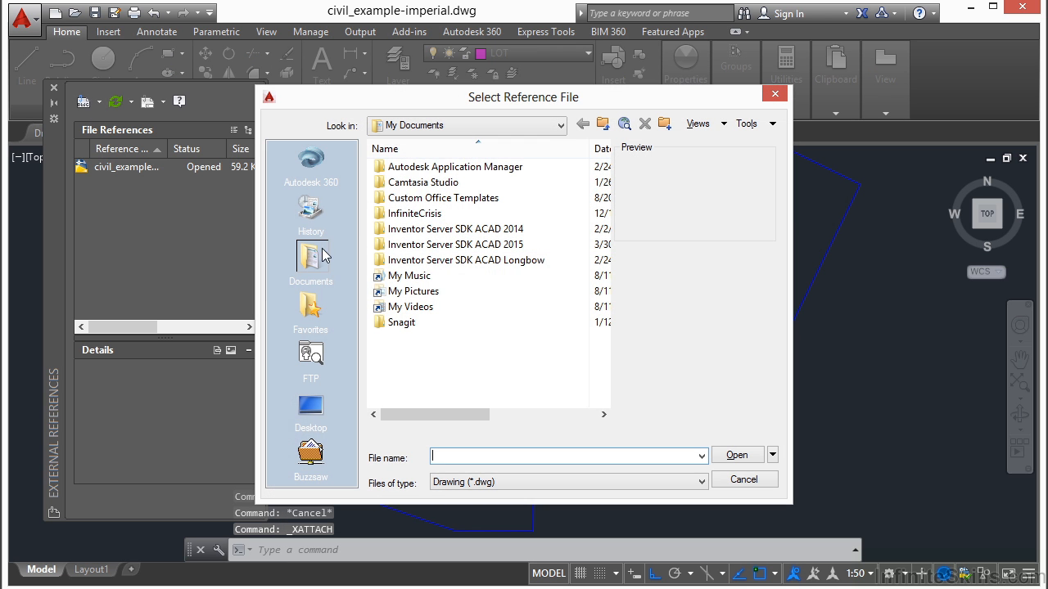
pyautogui.click(561, 125)
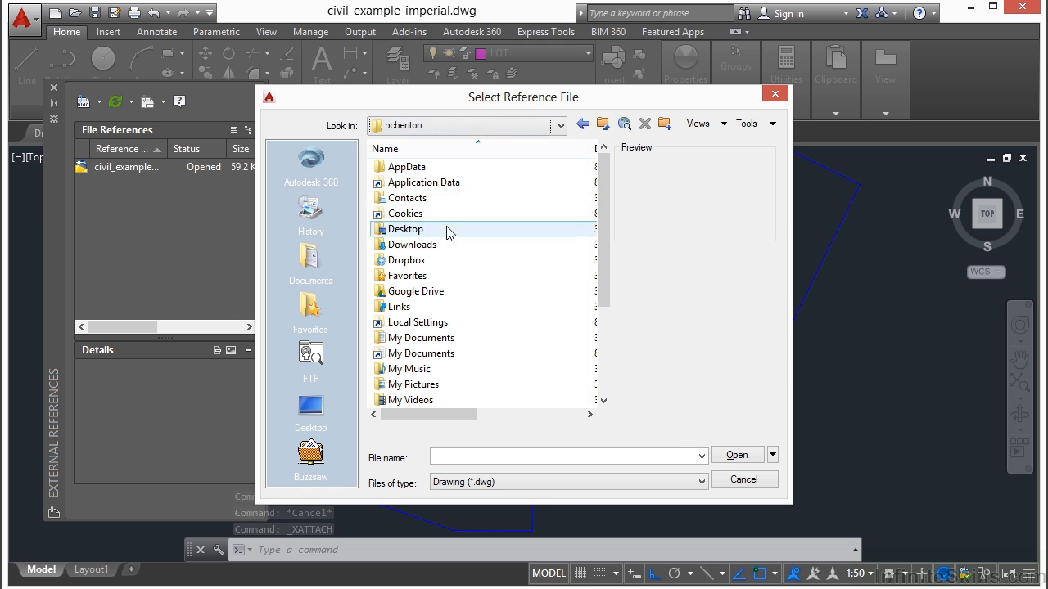
pyautogui.doubleClick(430, 292)
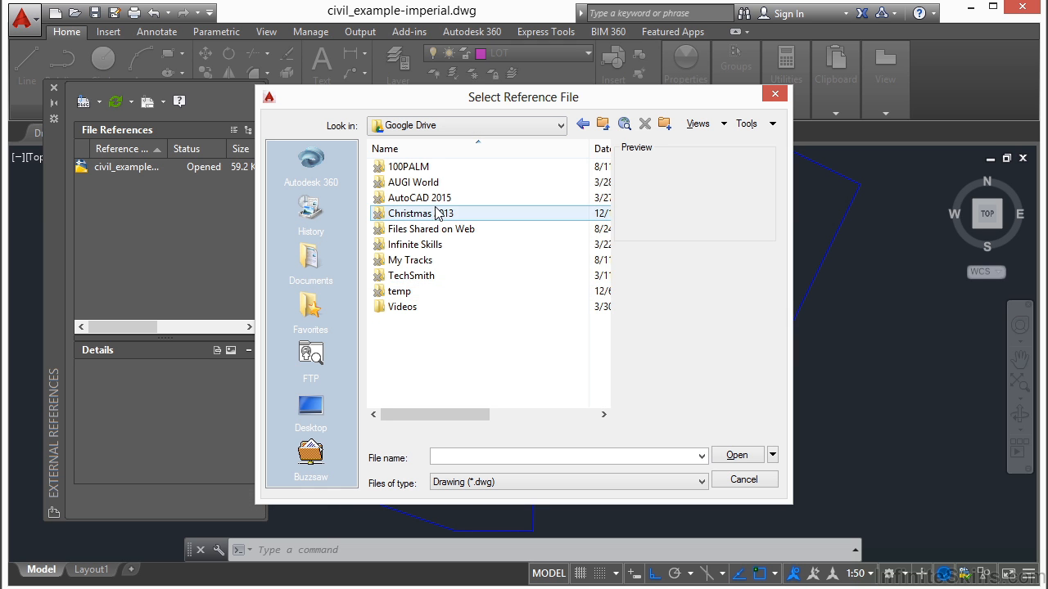
pyautogui.doubleClick(442, 244)
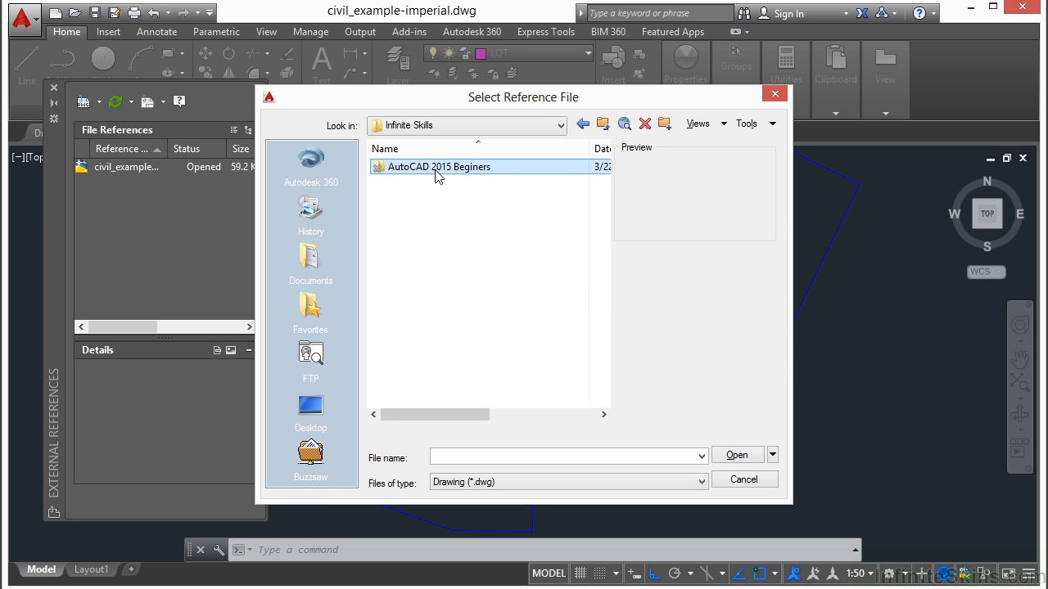
pyautogui.doubleClick(438, 166)
pyautogui.doubleClick(416, 185)
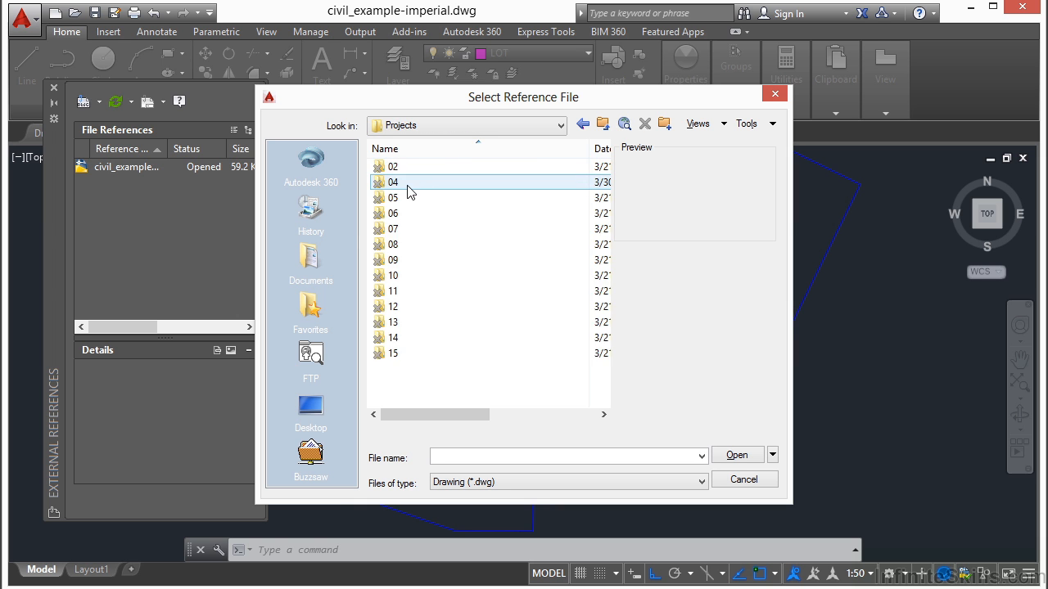
pyautogui.doubleClick(408, 184)
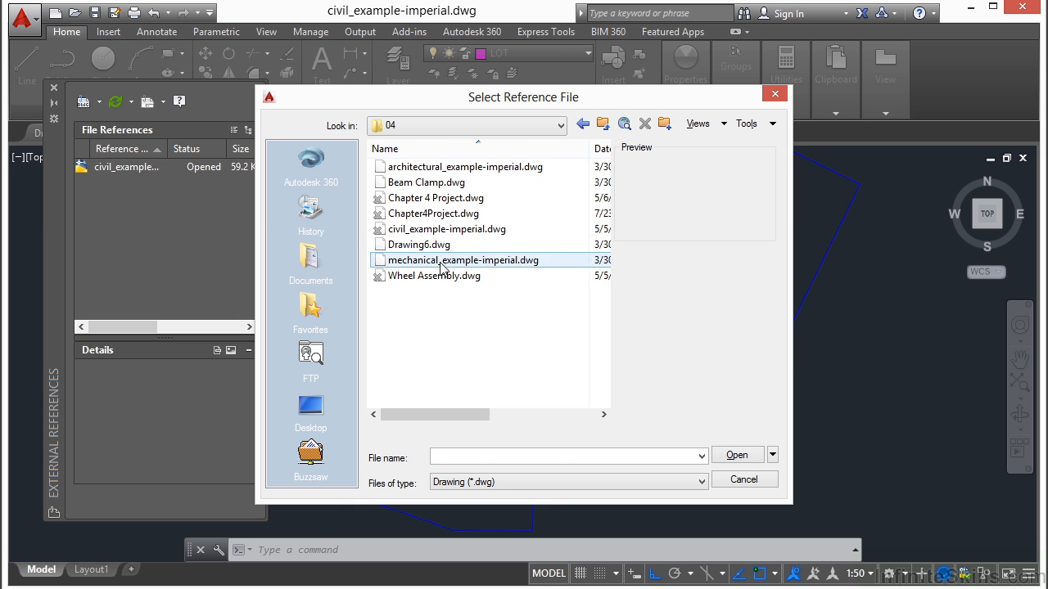
# Attach architectural_example-imperial.dwg as an external reference at scale 1.00, inserting it just east of the magenta lots
pyautogui.click(397, 168)
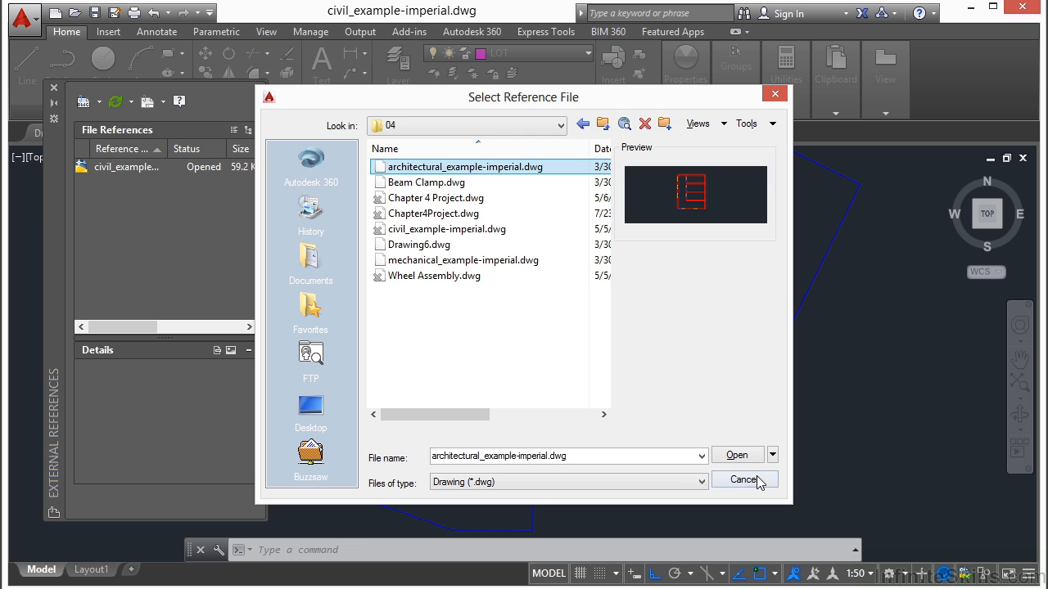
pyautogui.click(737, 455)
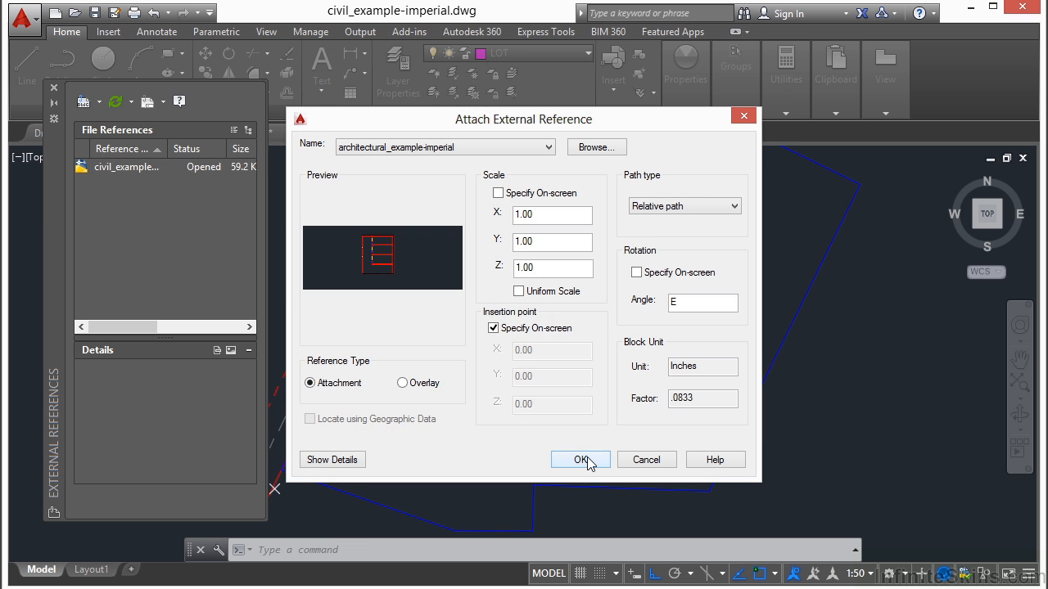
pyautogui.click(586, 459)
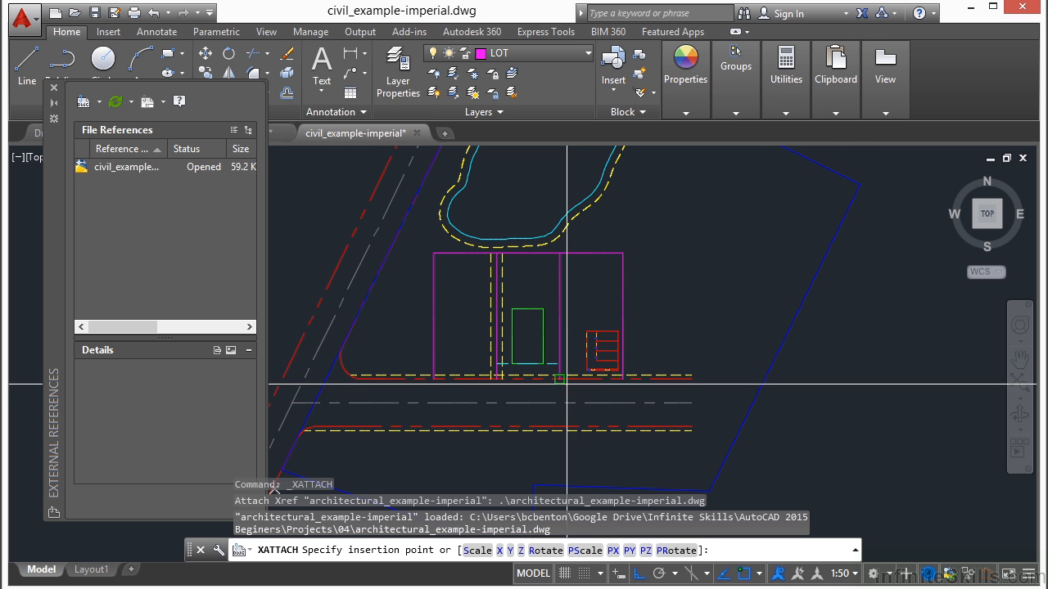
pyautogui.click(644, 350)
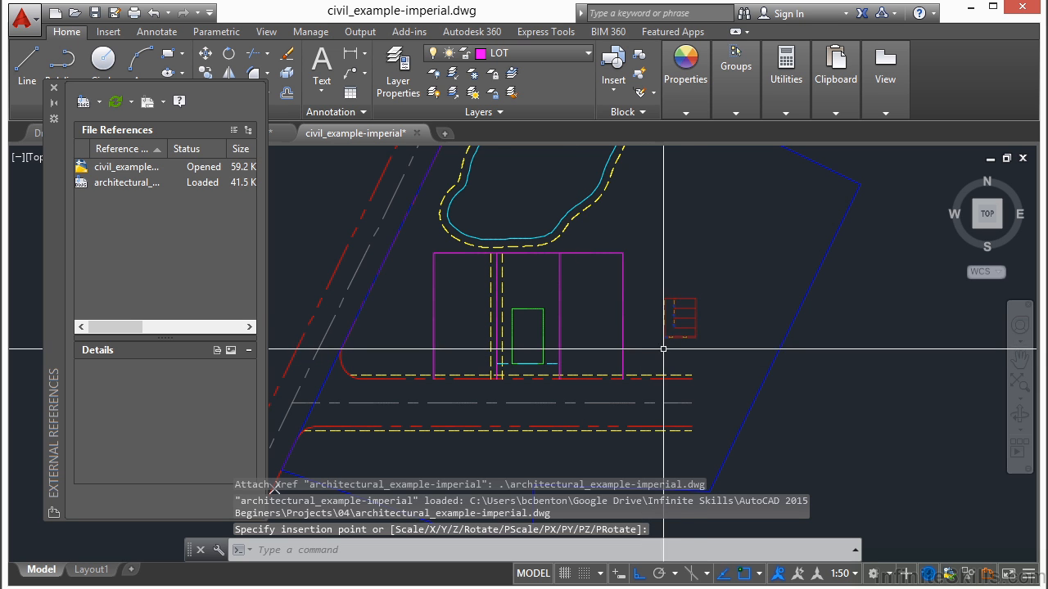
# Move the attached architectural plan from its lower-left corner into the easternmost magenta lot, with Ortho turned off
pyautogui.scroll(4, 699, 337)
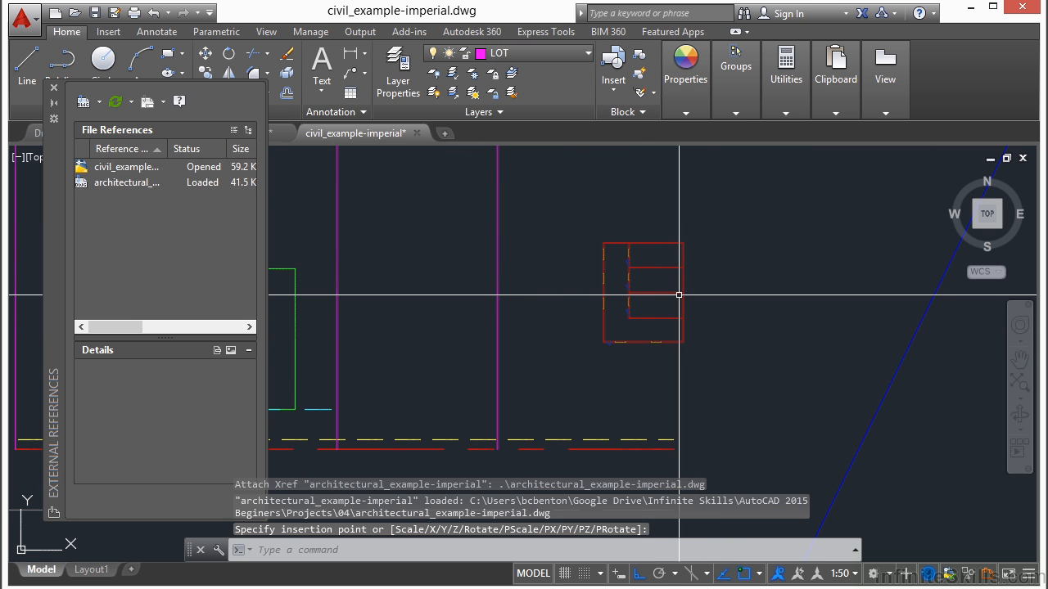
pyautogui.write('m')
pyautogui.press('Return')
pyautogui.click(640, 292)
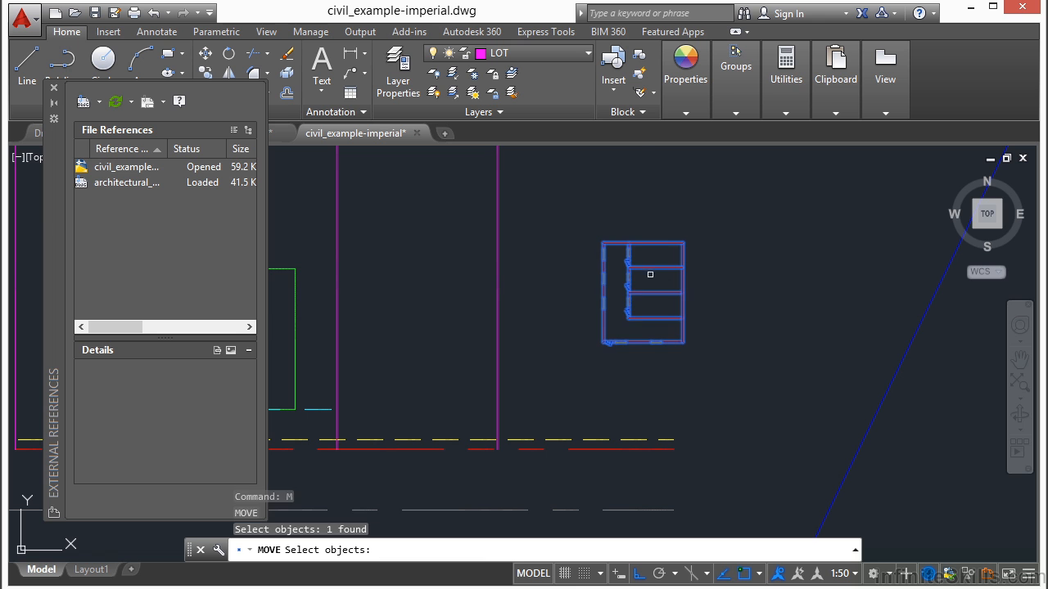
pyautogui.press('Return')
pyautogui.click(604, 342)
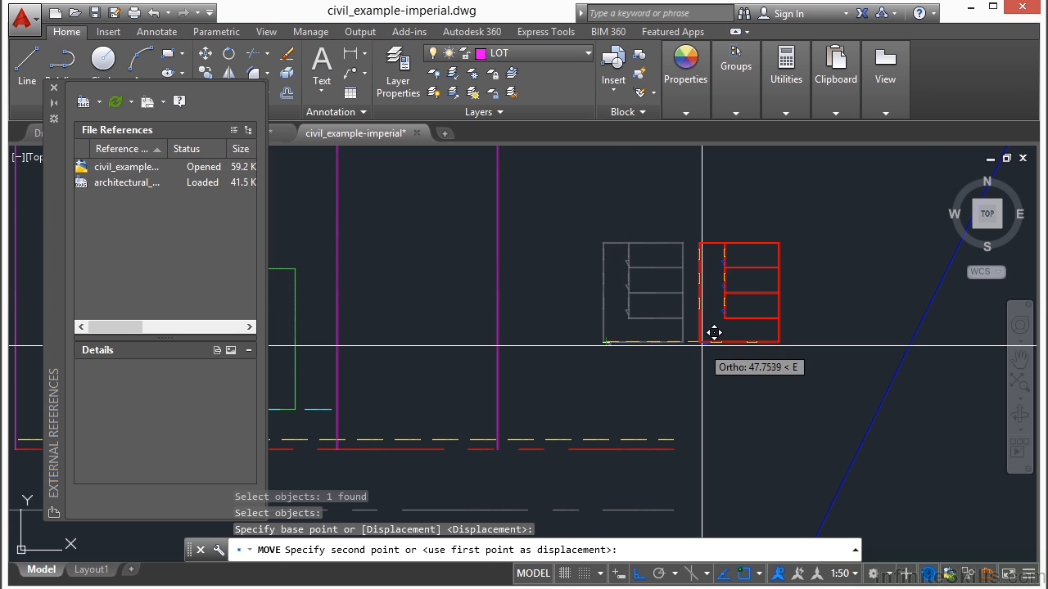
pyautogui.scroll(-2, 702, 340)
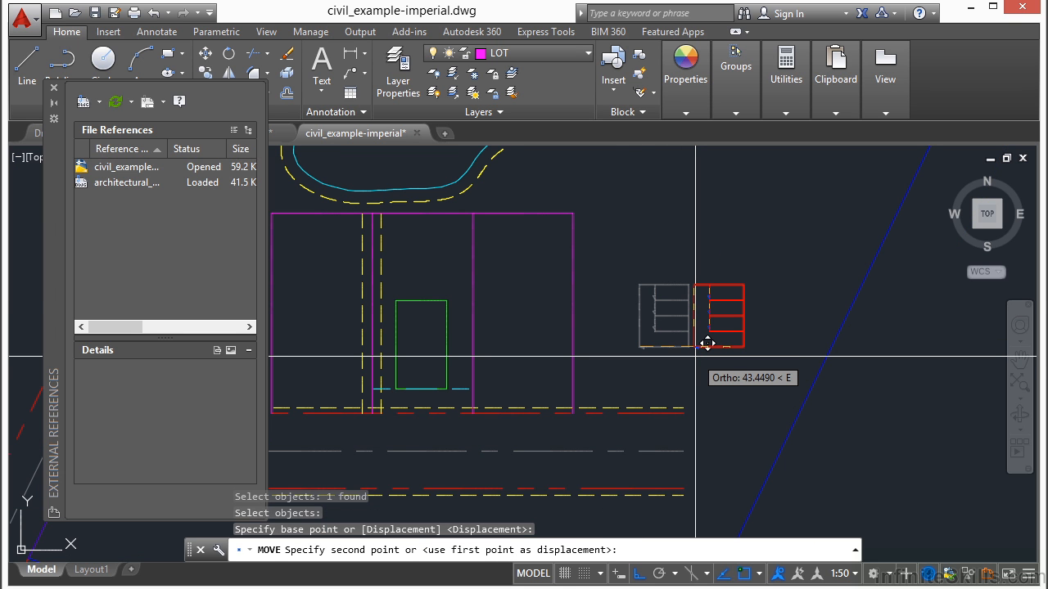
pyautogui.press('F8')
pyautogui.click(499, 370)
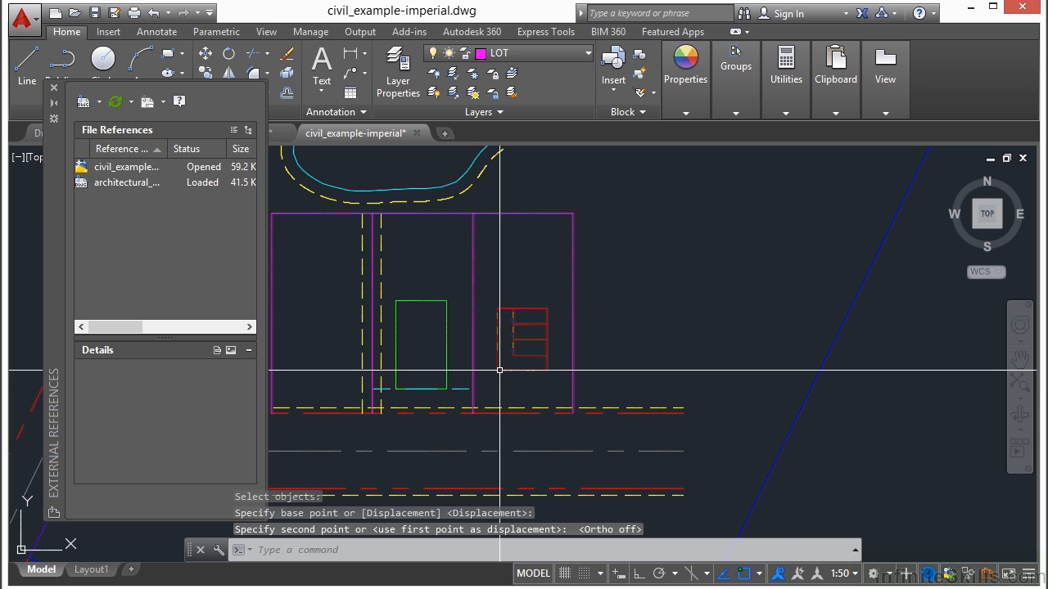
# Draw a line 1 unit long just north of the attached plan's northwest corner
pyautogui.scroll(3, 533, 335)
pyautogui.moveTo(533, 335); pyautogui.dragTo(640, 305, button='middle')
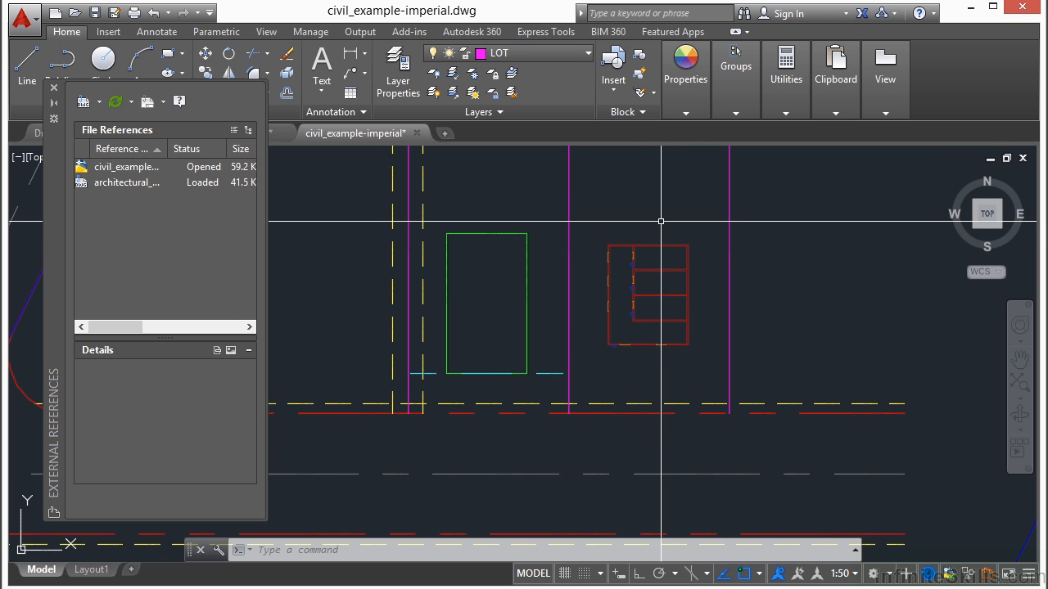
pyautogui.write('l')
pyautogui.press('Return')
pyautogui.scroll(4, 655, 217)
pyautogui.click(585, 221)
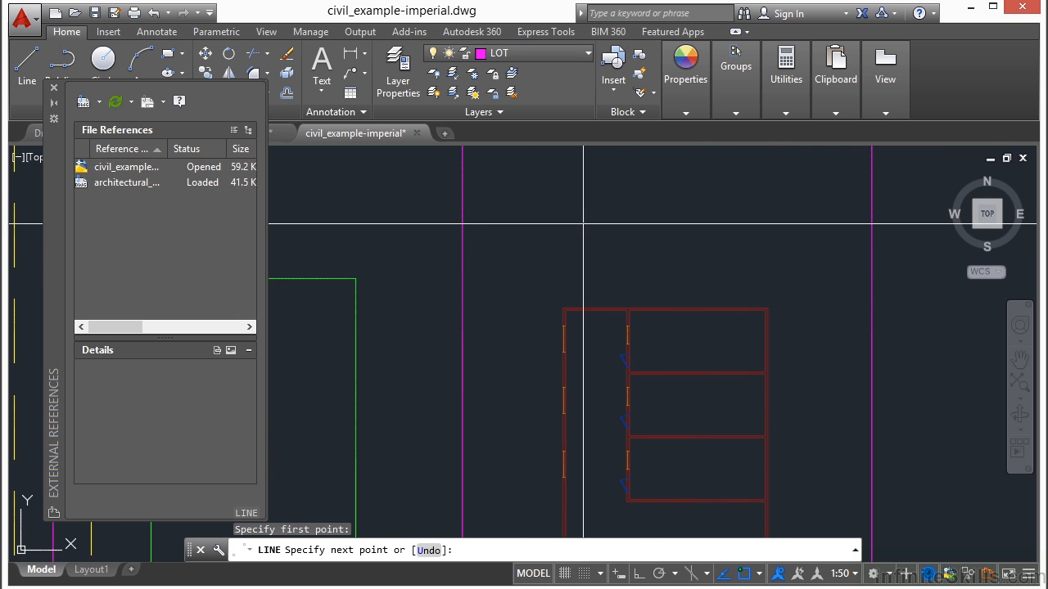
pyautogui.write('1')
pyautogui.press('Return')
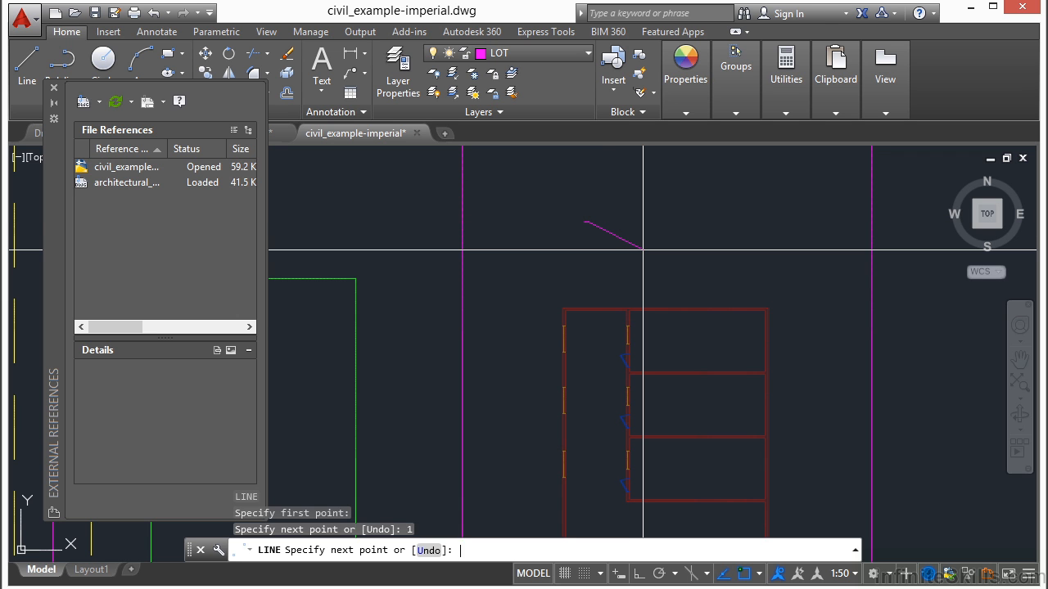
pyautogui.press('Return')
# Move the short line inside the attached plan, into the hallway near the northwest corner
pyautogui.scroll(5, 639, 249)
pyautogui.write('m')
pyautogui.press('Return')
pyautogui.moveTo(610, 201); pyautogui.dragTo(575, 236)
pyautogui.press('Return')
pyautogui.click(586, 215)
pyautogui.moveTo(598, 343); pyautogui.dragTo(610, 212, button='middle')
pyautogui.scroll(2, 570, 385)
pyautogui.click(565, 318)
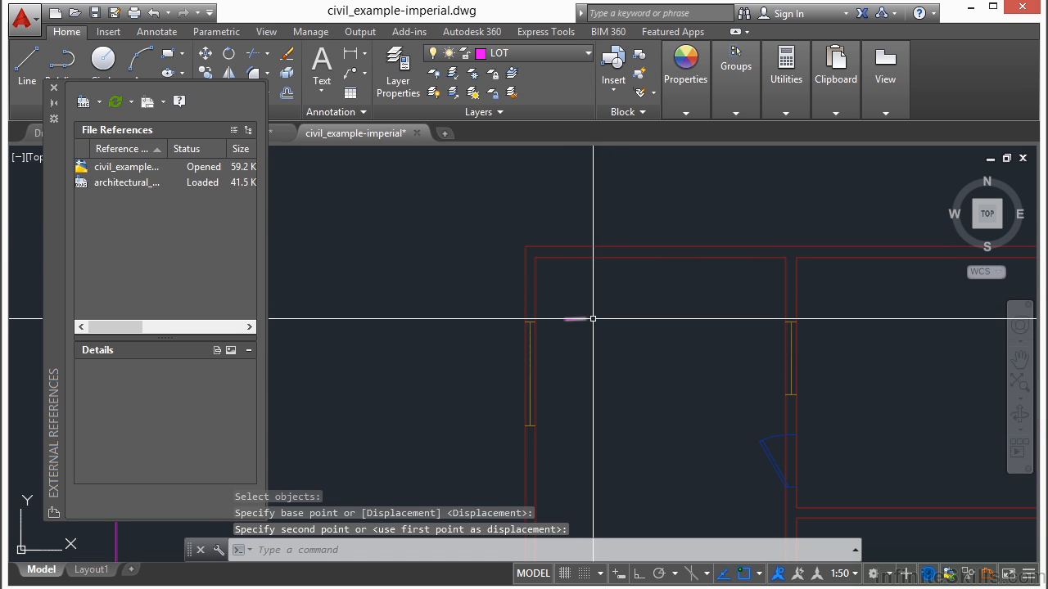
# Move the short line closer to the inner face of the plan's west wall, just above the window
pyautogui.scroll(4, 541, 292)
pyautogui.press('Return')
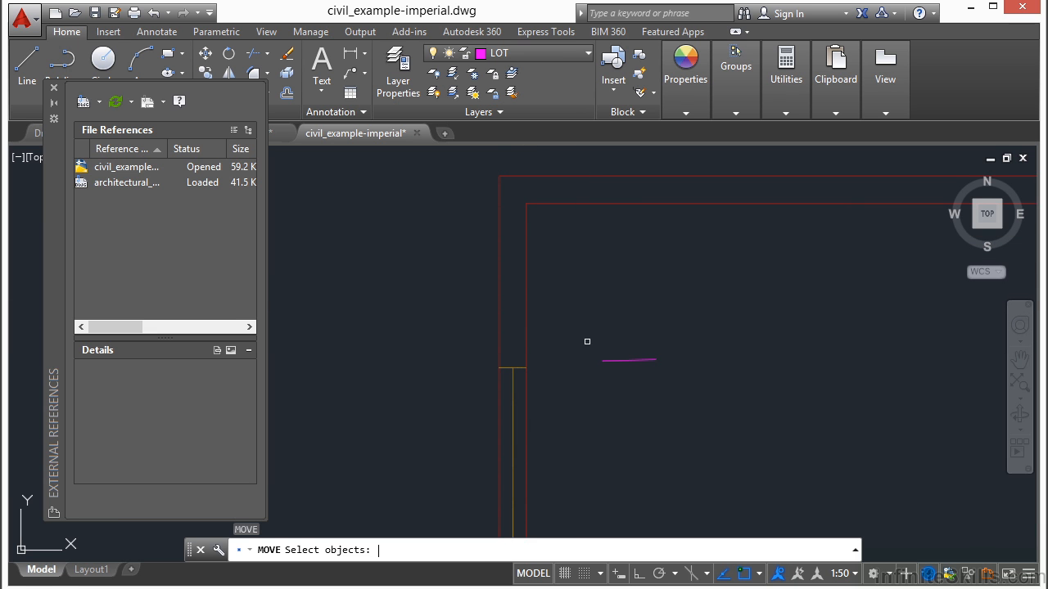
pyautogui.moveTo(664, 322); pyautogui.dragTo(640, 391)
pyautogui.press('Return')
pyautogui.click(730, 343)
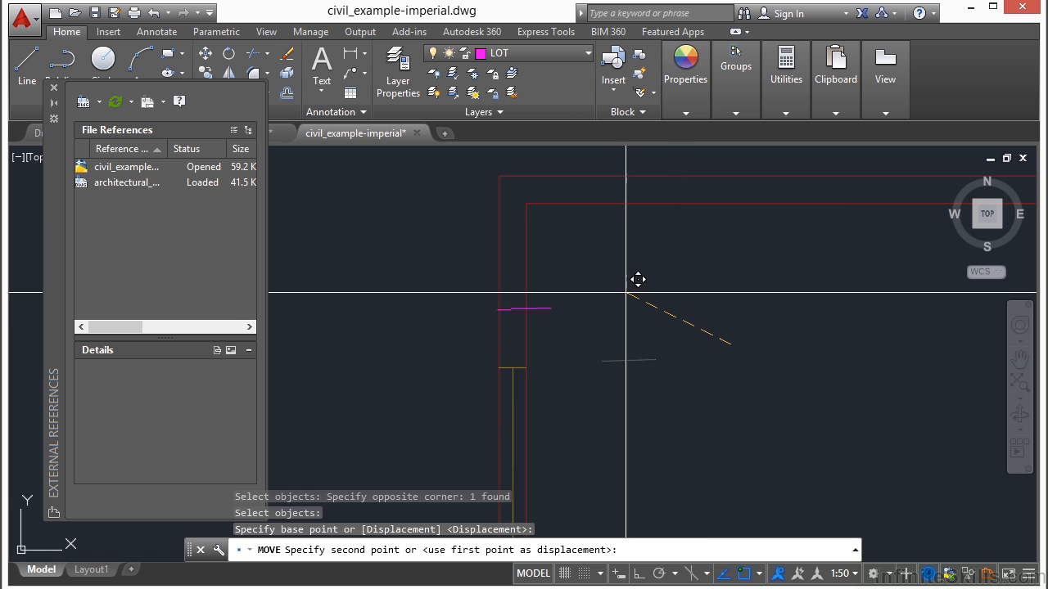
pyautogui.click(682, 296)
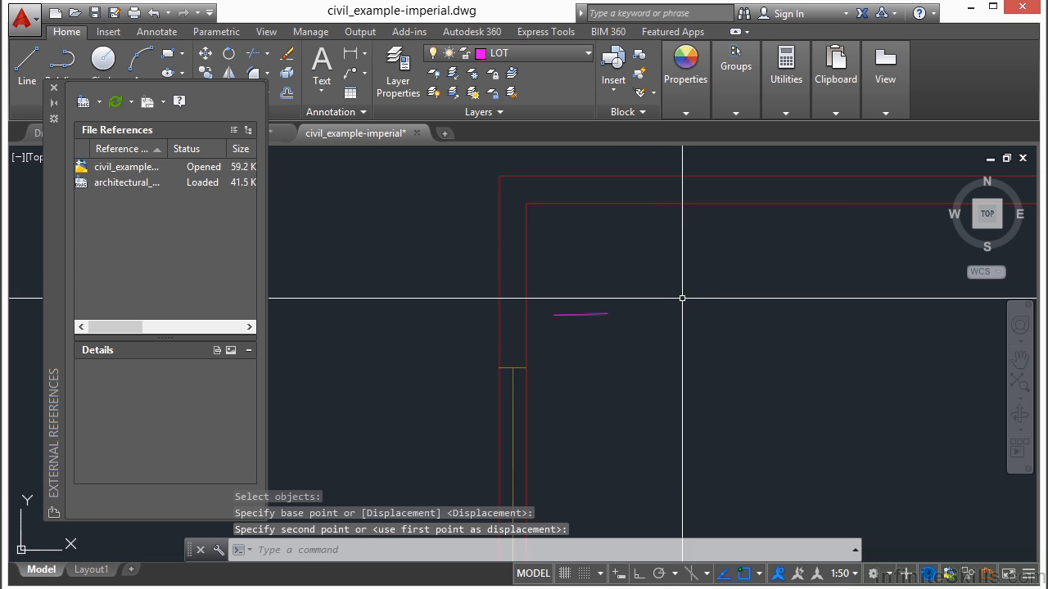
# Copy the 1-unit line to the clipboard and close the External References palette
pyautogui.click(620, 291)
pyautogui.click(585, 331)
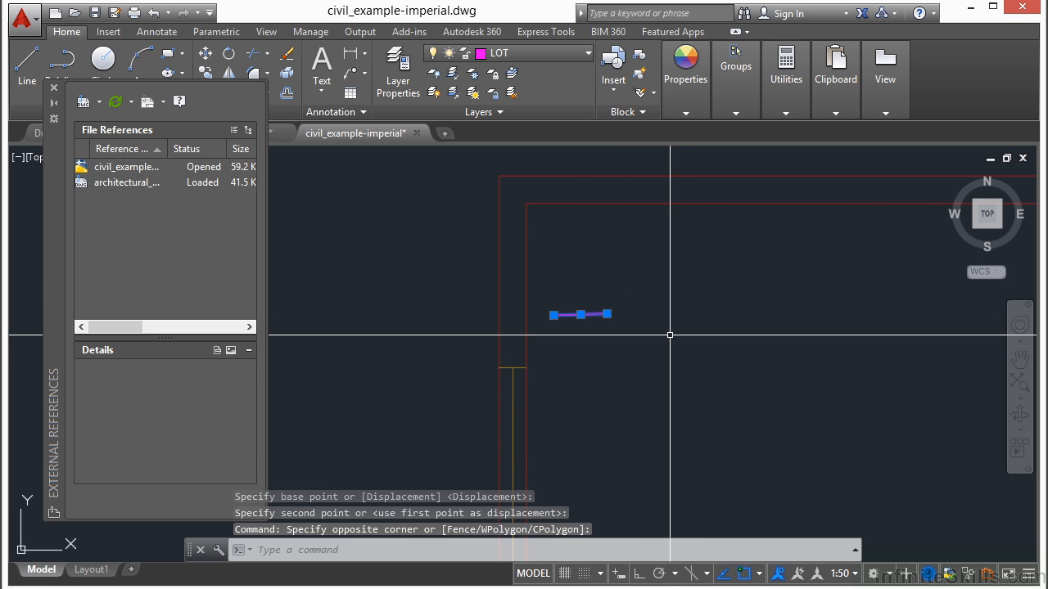
pyautogui.hotkey('ctrl', 'c')
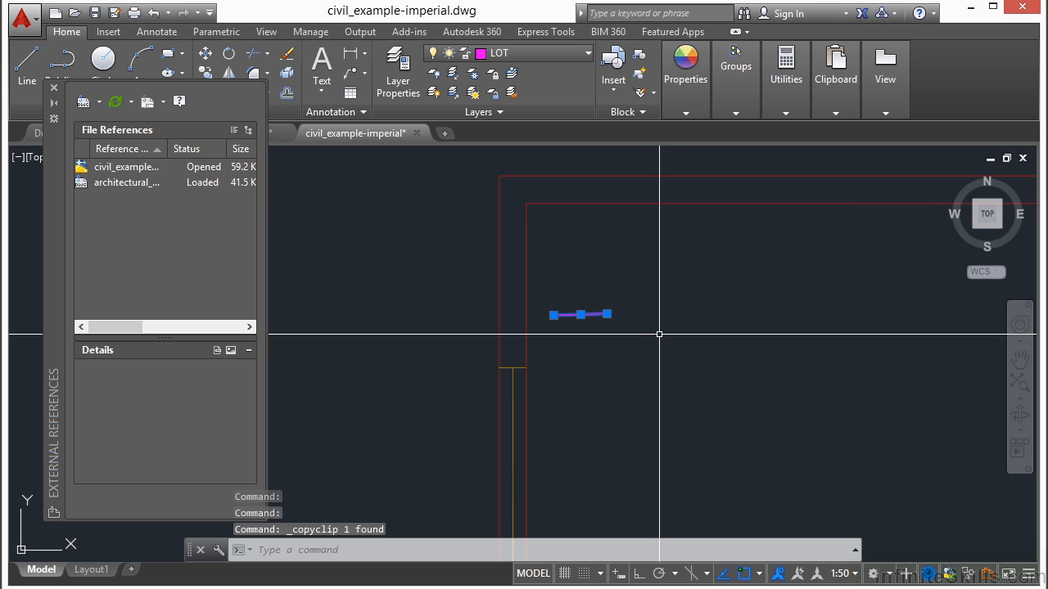
pyautogui.click(53, 88)
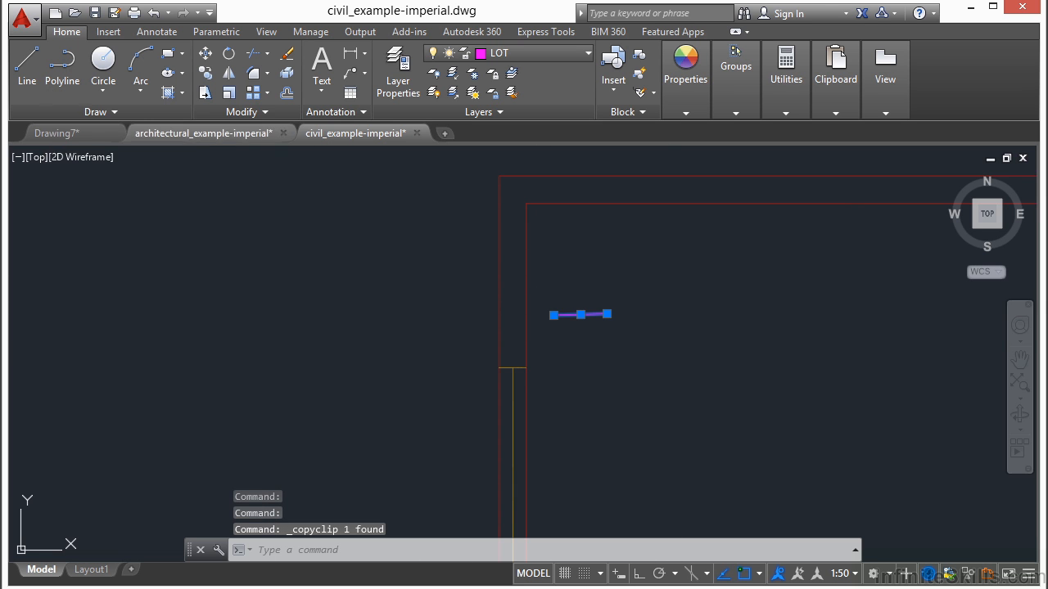
# Paste the copied line into architectural_example-imperial, just inside the west wall above the northwest window
pyautogui.click(231, 136)
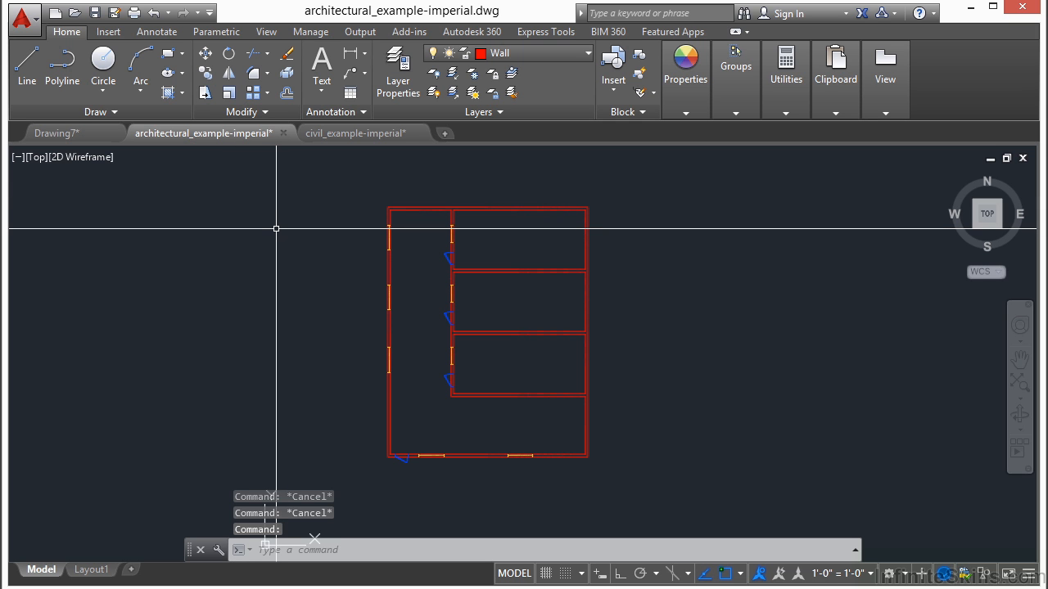
pyautogui.scroll(4, 352, 222)
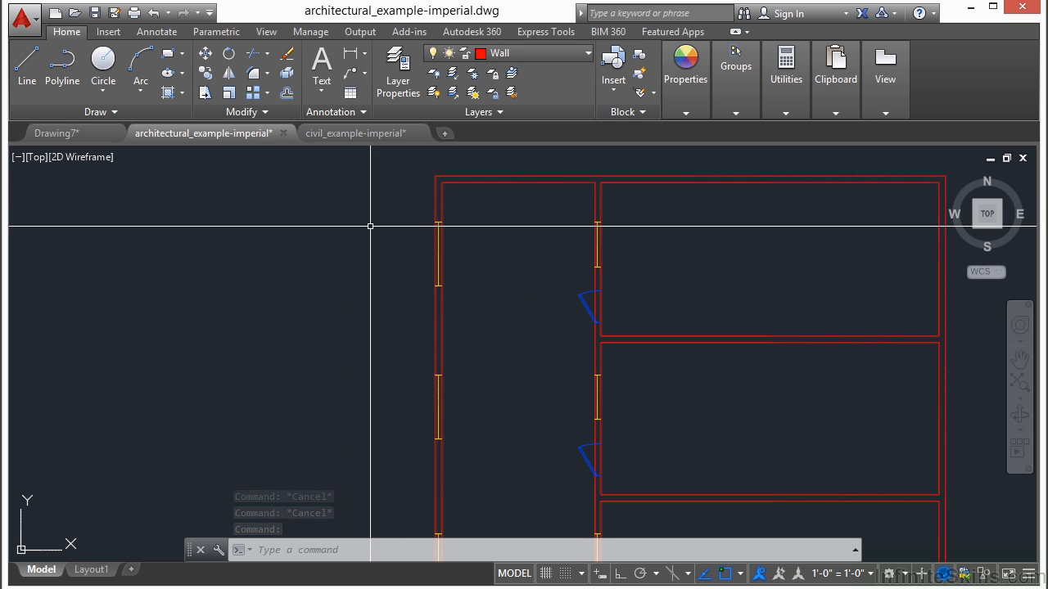
pyautogui.moveTo(442, 210); pyautogui.dragTo(415, 289, button='middle')
pyautogui.scroll(4, 414, 290)
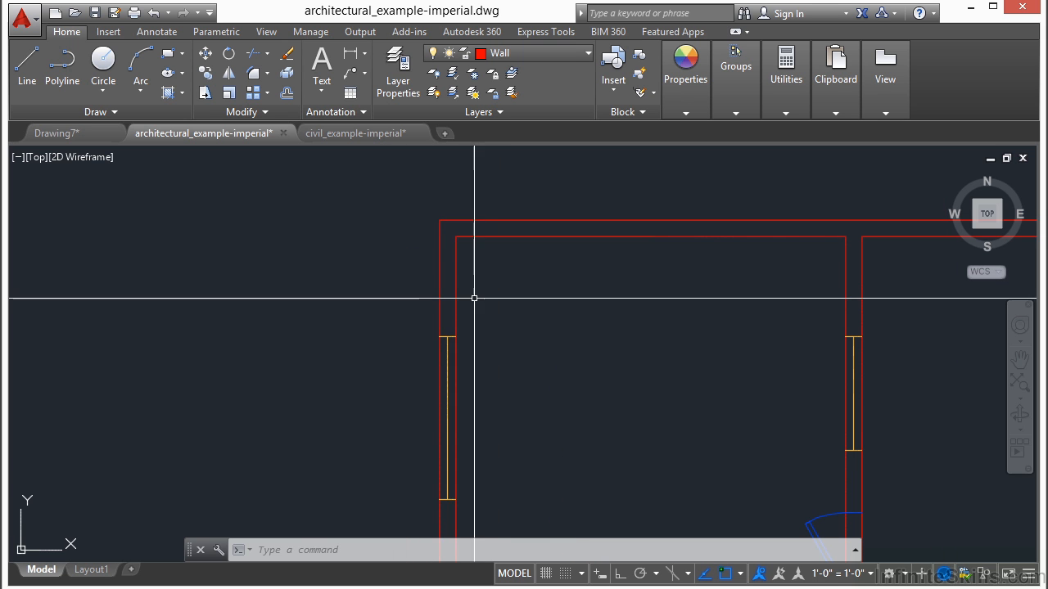
pyautogui.hotkey('ctrl', 'v')
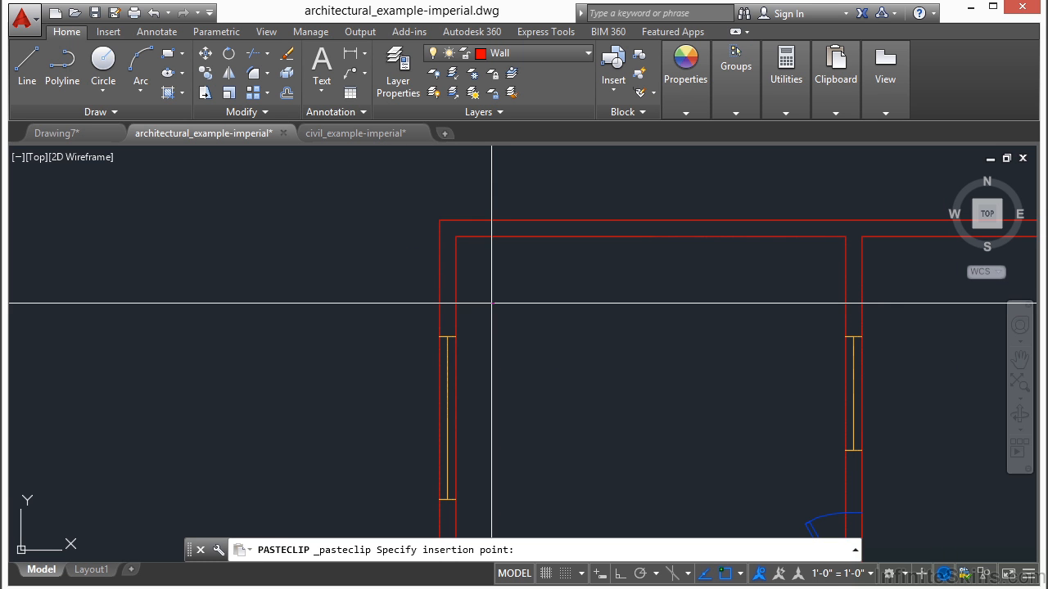
pyautogui.scroll(6, 486, 311)
pyautogui.click(445, 242)
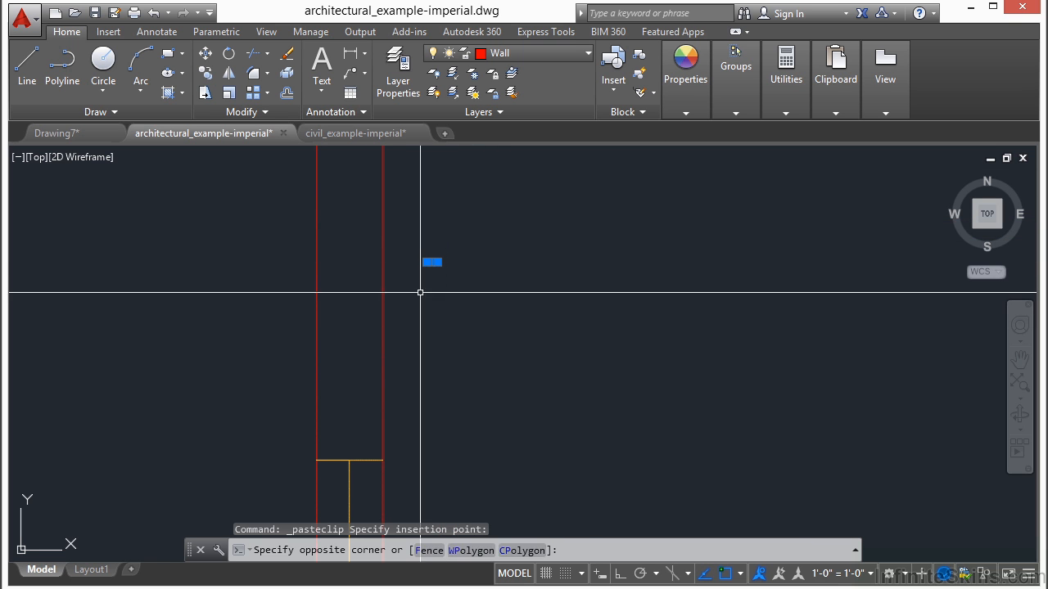
pyautogui.click(421, 290)
pyautogui.press('Escape')
# Compare the pasted line and floor plan in the architectural drawing with the attached plan in the civil drawing
pyautogui.scroll(-10, 399, 277)
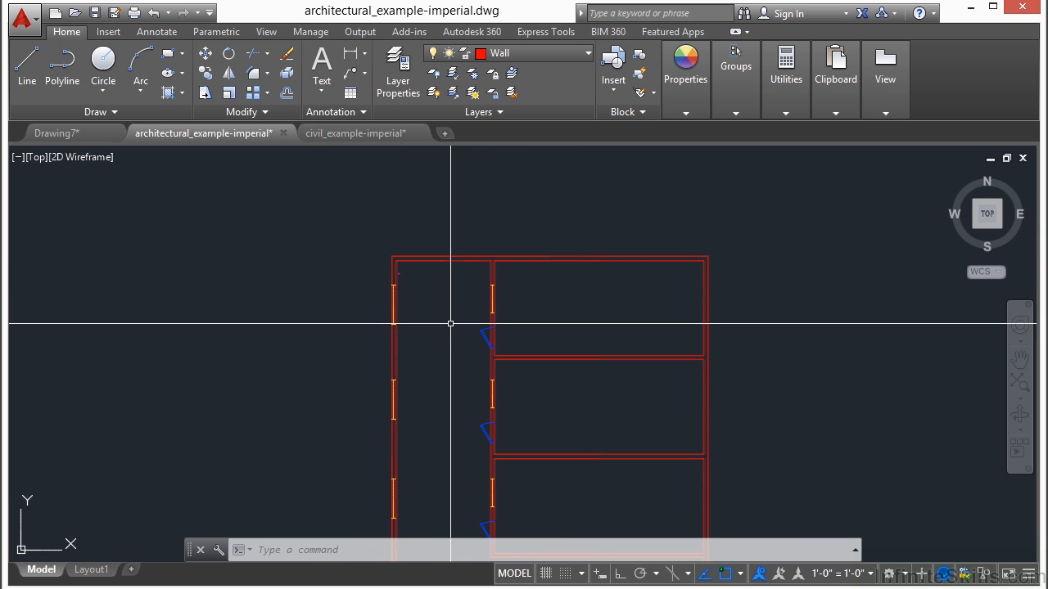
pyautogui.moveTo(448, 327); pyautogui.dragTo(416, 235, button='middle')
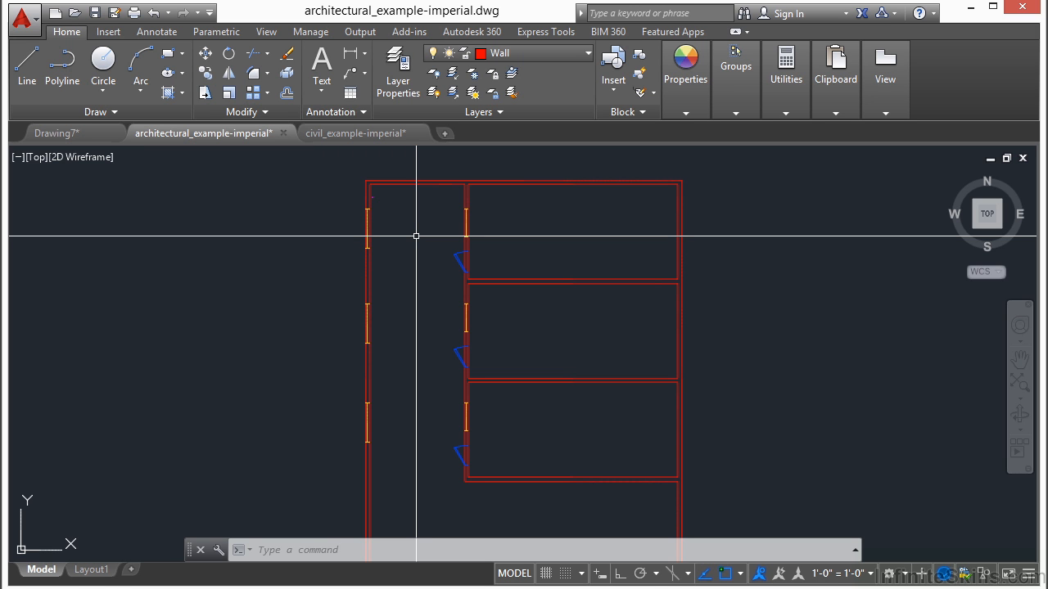
pyautogui.click(365, 137)
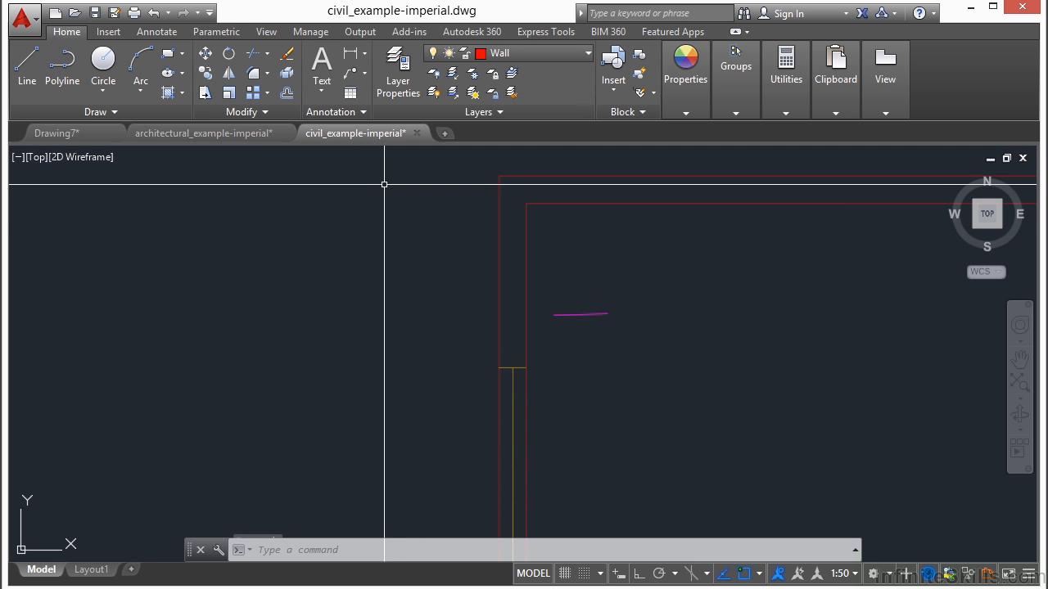
pyautogui.scroll(-16, 583, 301)
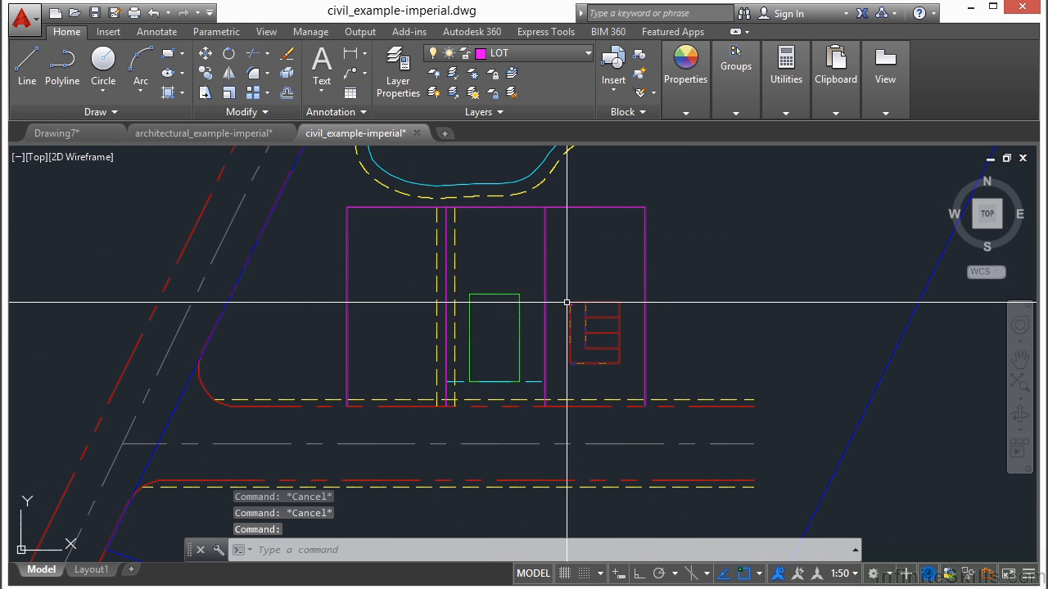
pyautogui.click(258, 137)
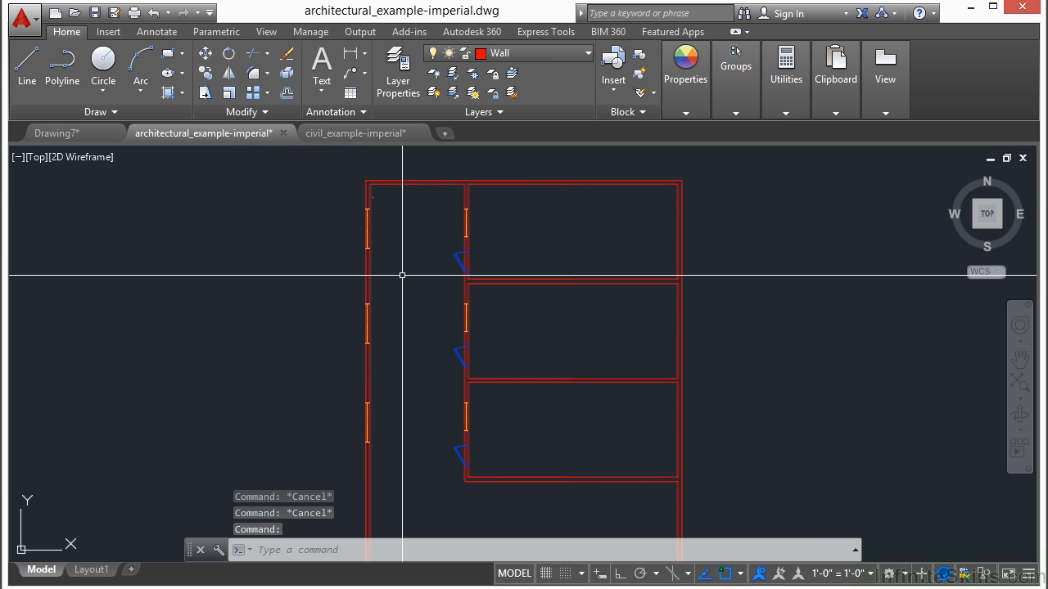
pyautogui.click(398, 134)
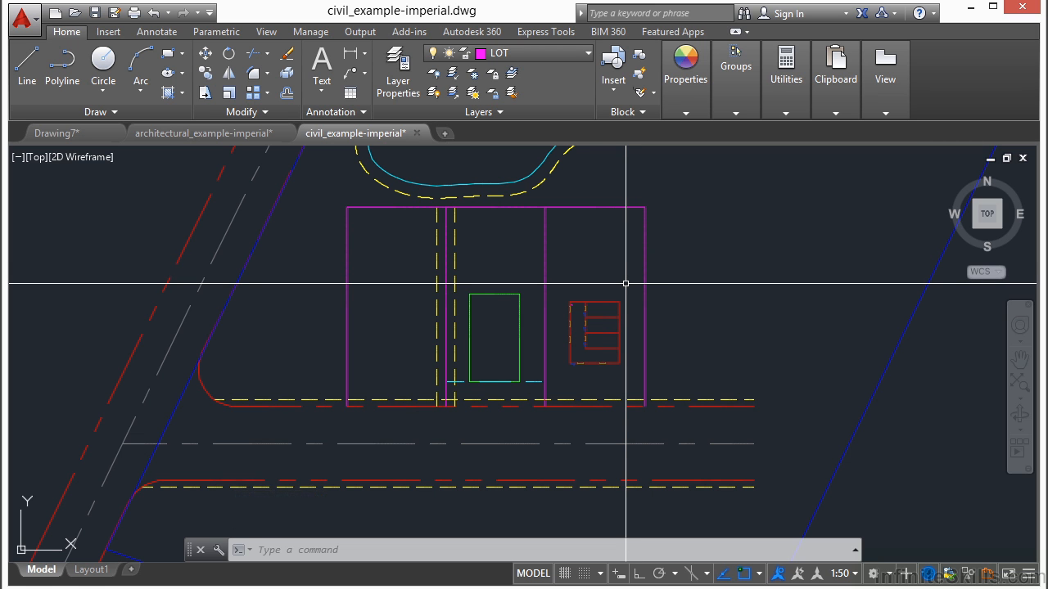
# Set the civil drawing's insertion scale units to Inches with the UNITS command
pyautogui.write('uni')
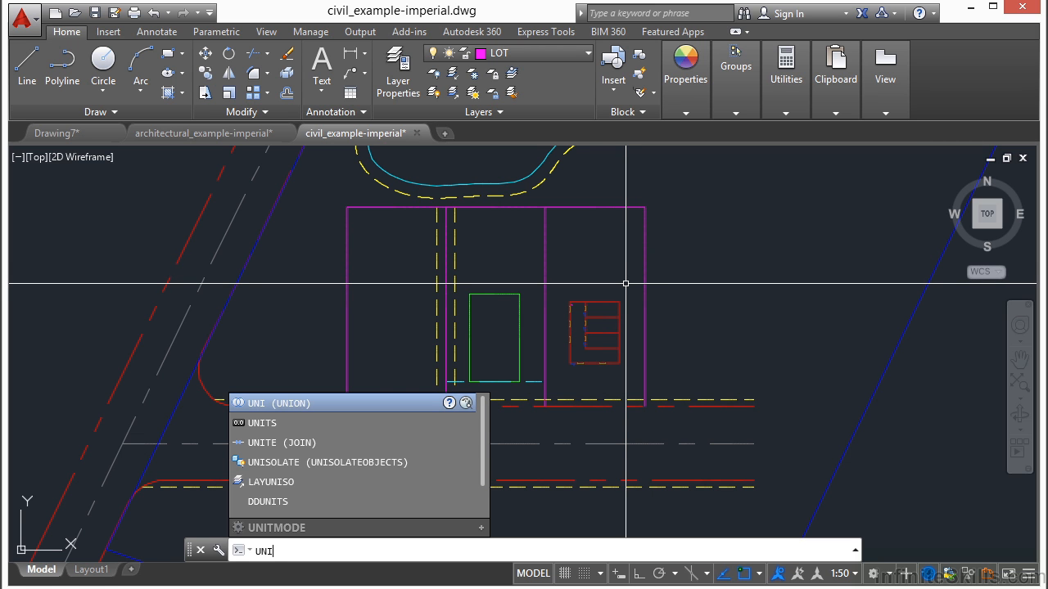
pyautogui.write('ts')
pyautogui.press('Return')
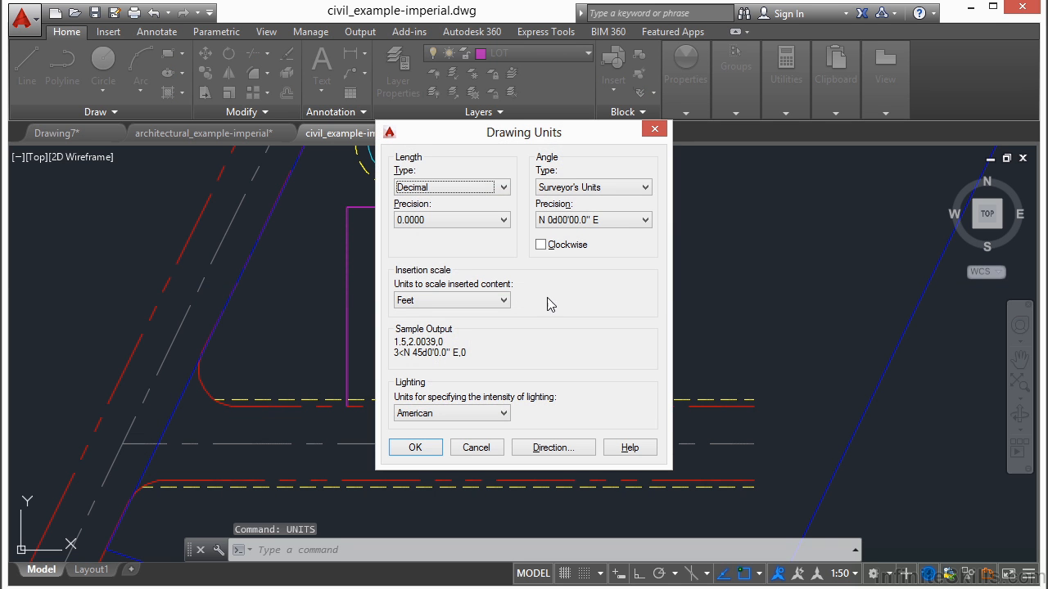
pyautogui.click(504, 301)
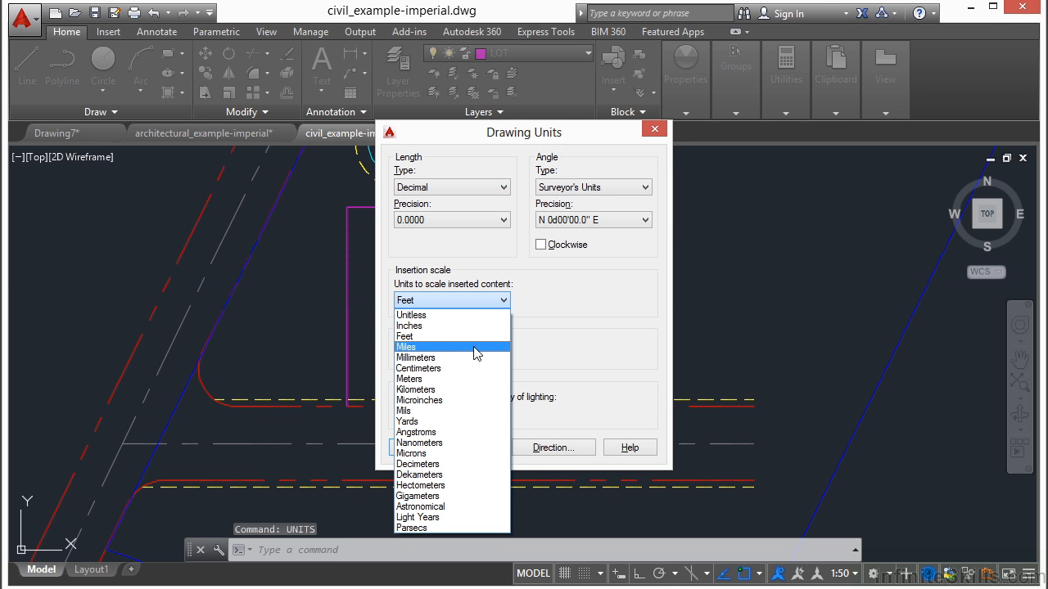
pyautogui.click(459, 325)
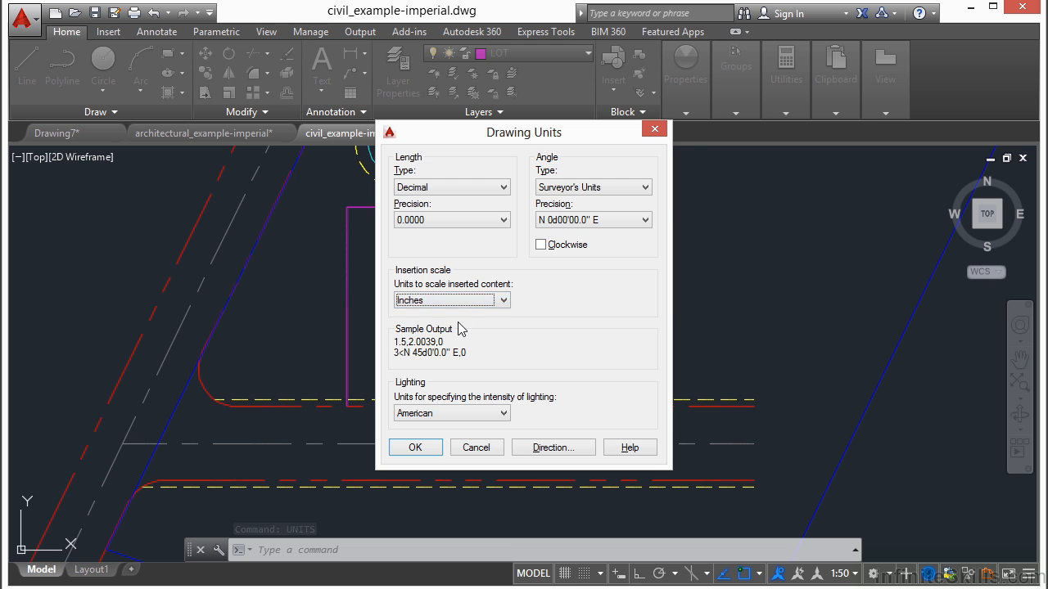
pyautogui.click(433, 446)
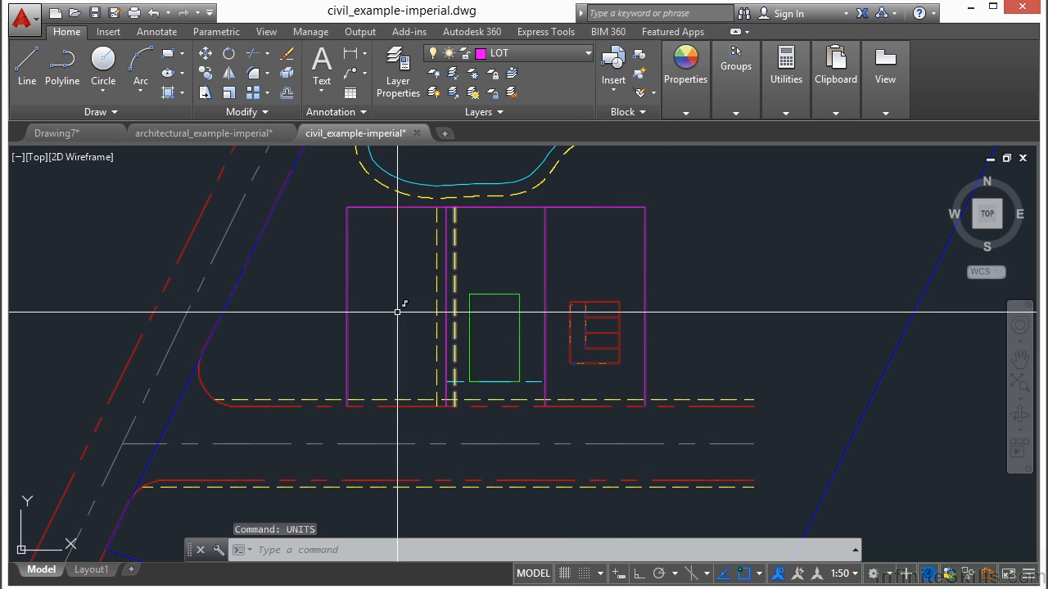